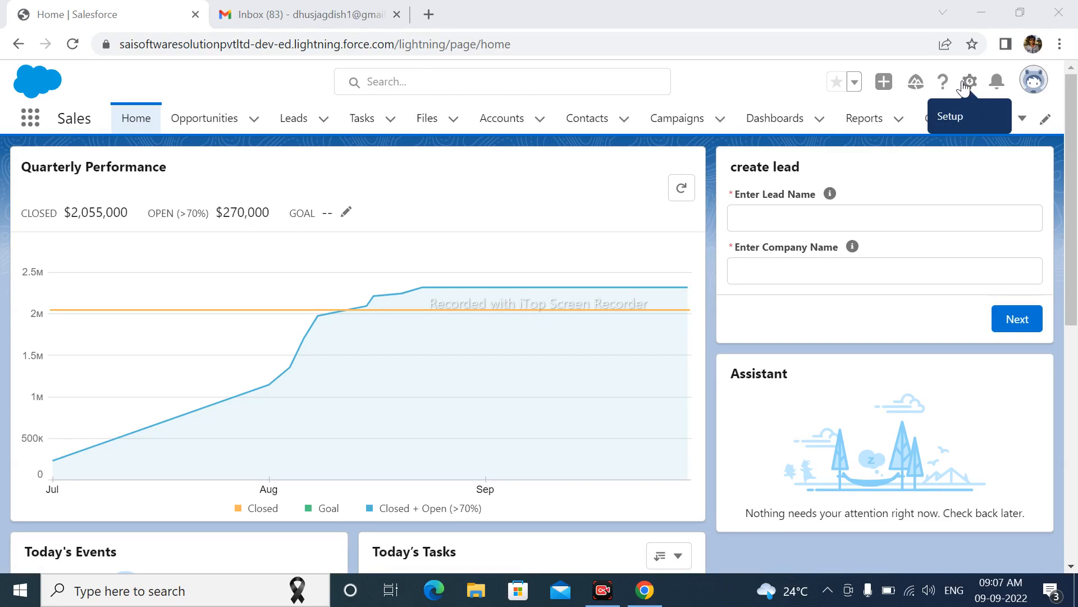
Open Setup and find the Process Builder page.
{"action": "left_click", "coordinate": [969, 82]}
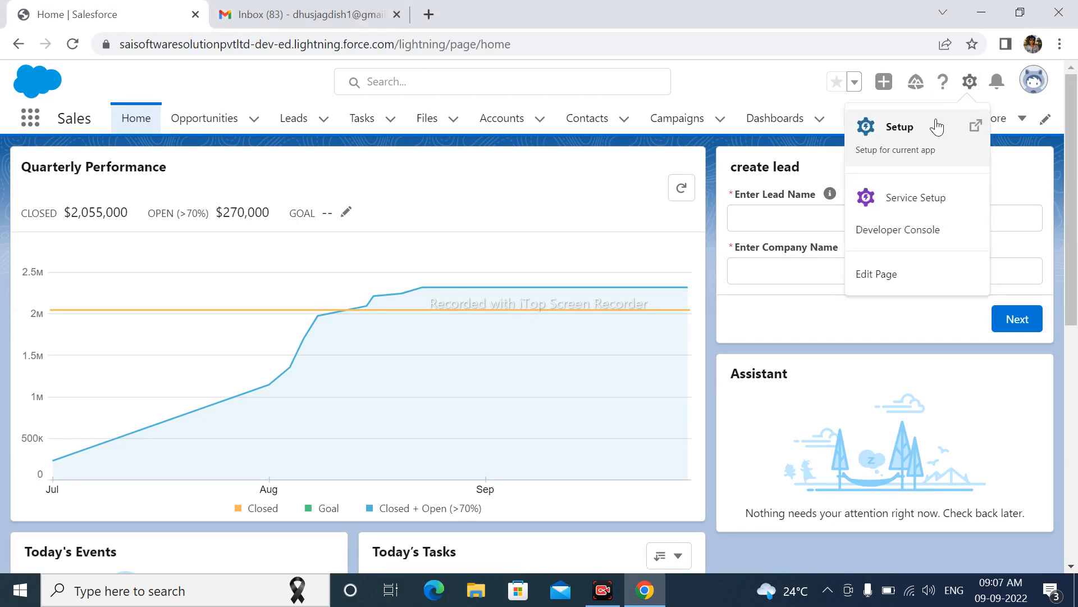
{"action": "left_click", "coordinate": [937, 127]}
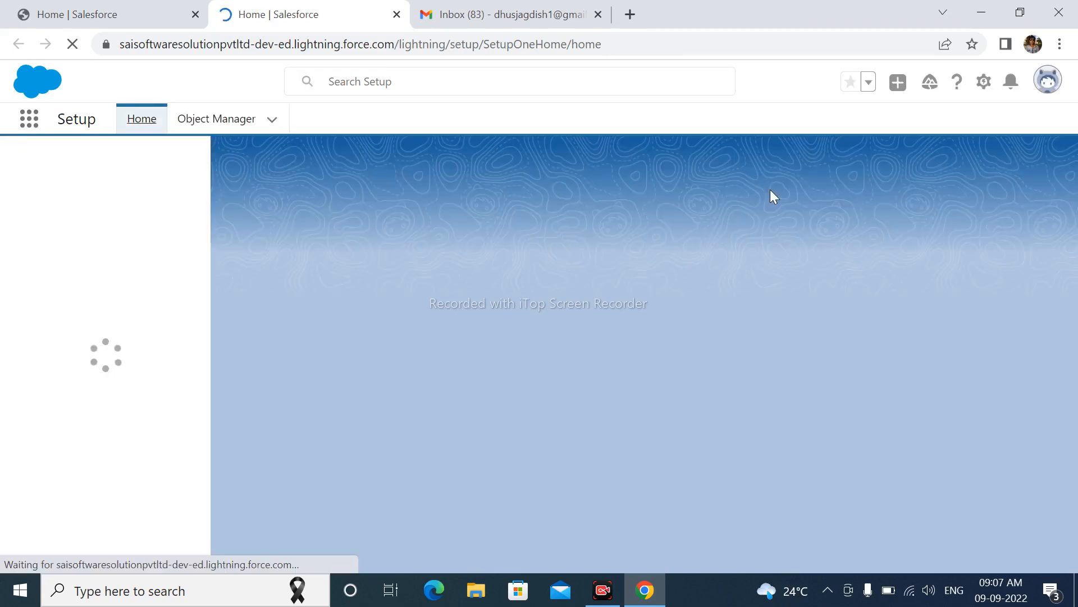
{"action": "left_click", "coordinate": [65, 168]}
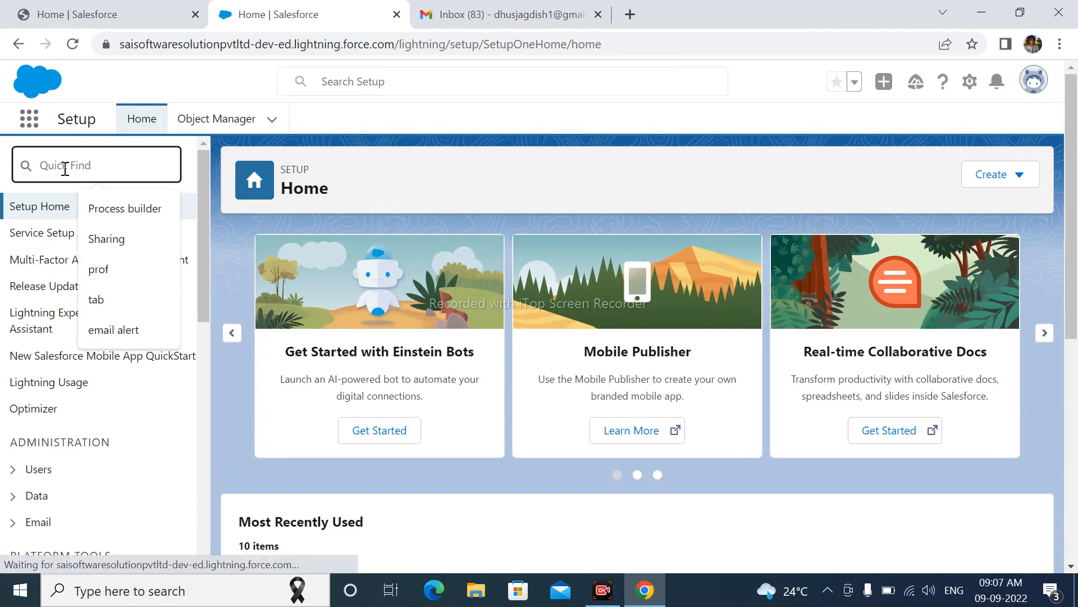
{"action": "left_click", "coordinate": [112, 204]}
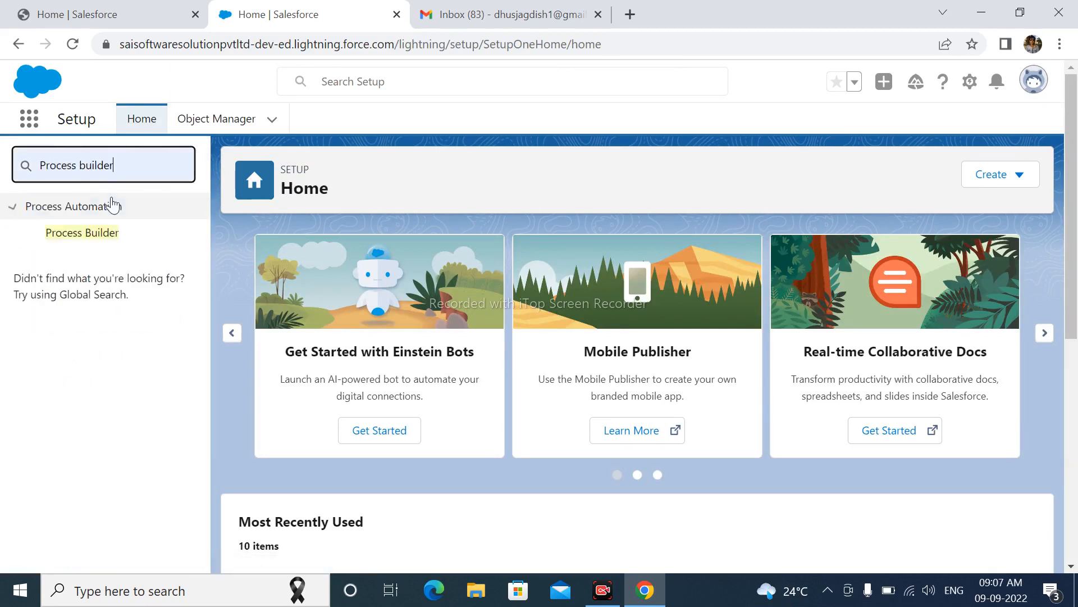
{"action": "left_click", "coordinate": [126, 236]}
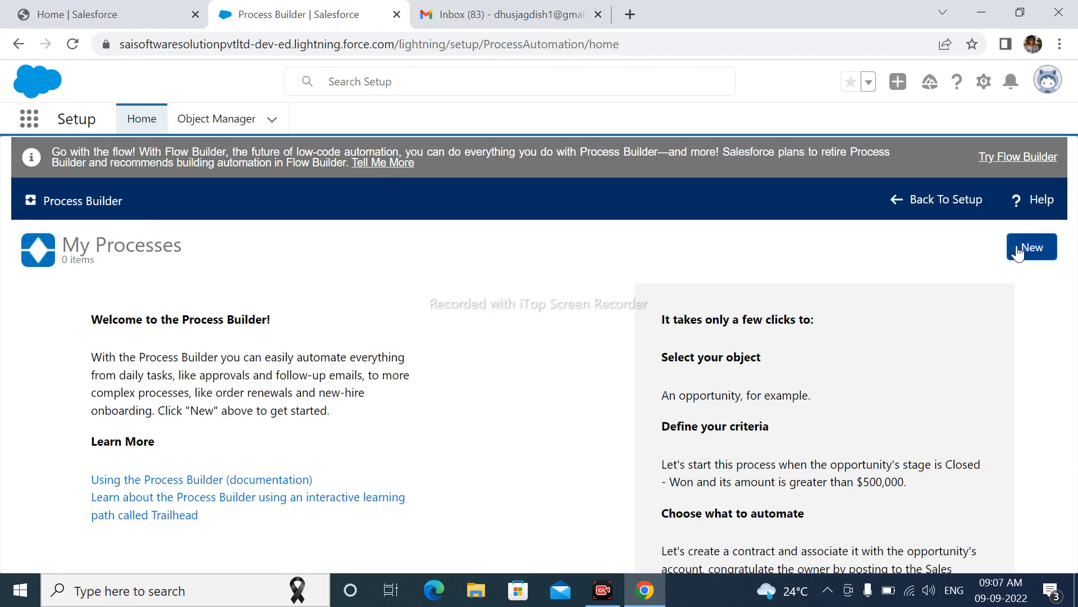
Create a new process in Process Builder named account record update that starts when a record changes.
{"action": "left_click", "coordinate": [1023, 264]}
{"action": "left_click", "coordinate": [579, 429]}
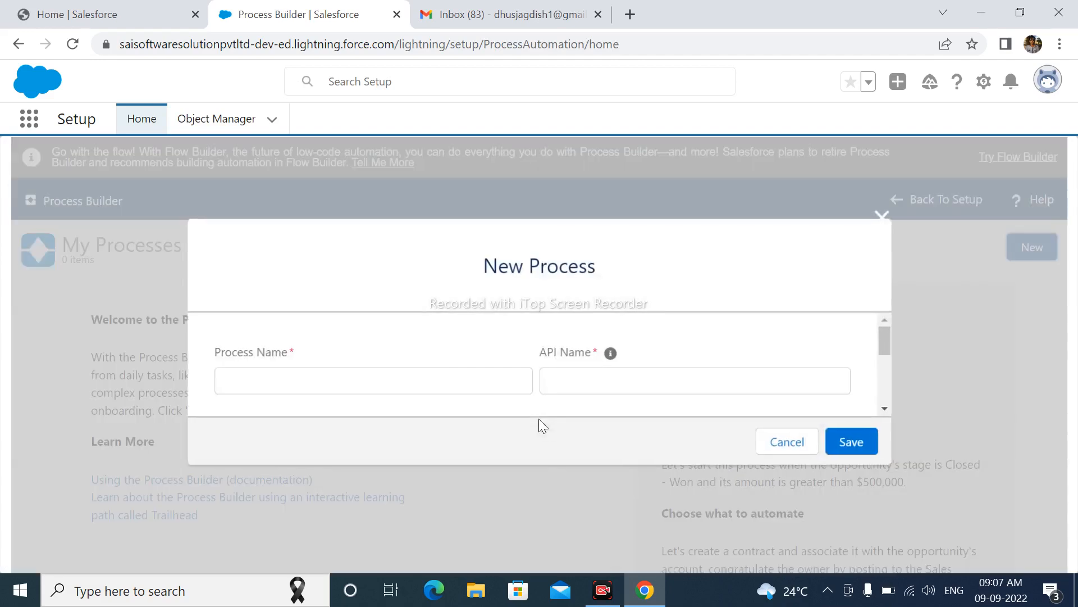
{"action": "left_click", "coordinate": [317, 378]}
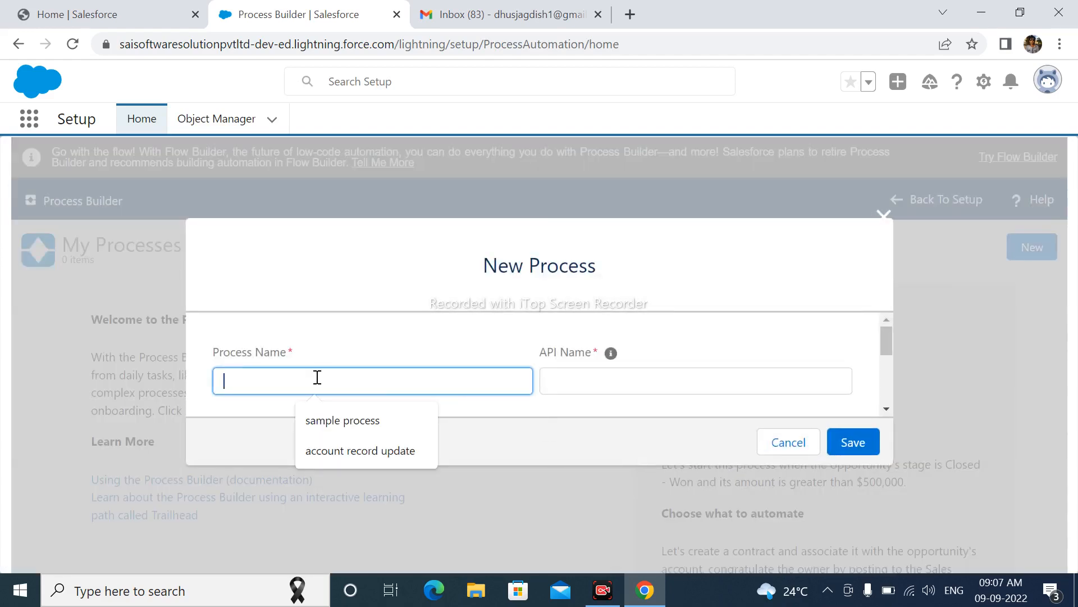
{"action": "left_click", "coordinate": [342, 449]}
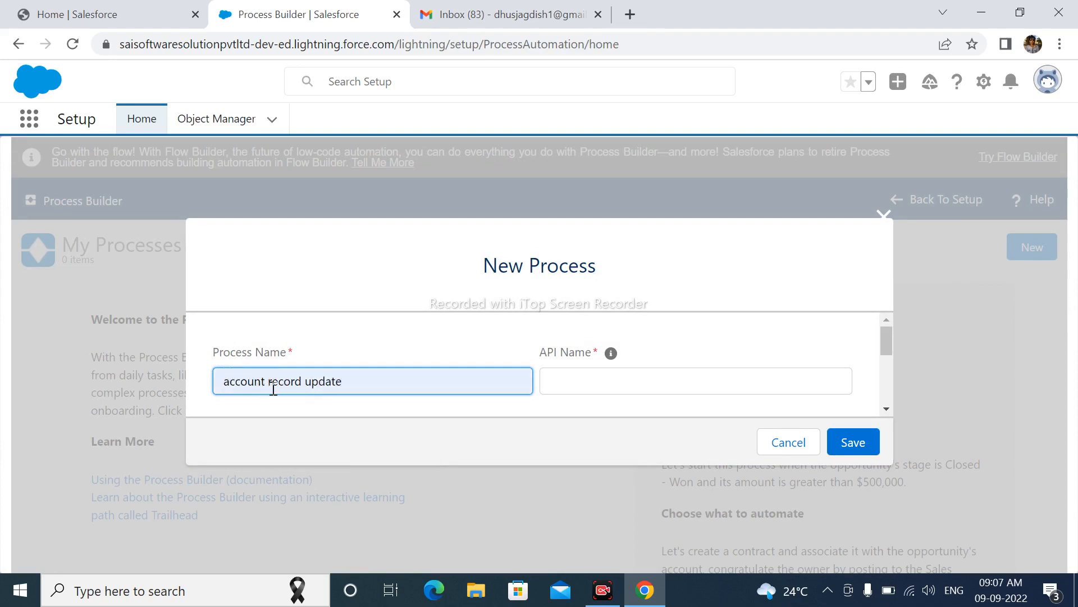
{"action": "scroll", "coordinate": [486, 363], "scroll_direction": "down", "scroll_amount": 3}
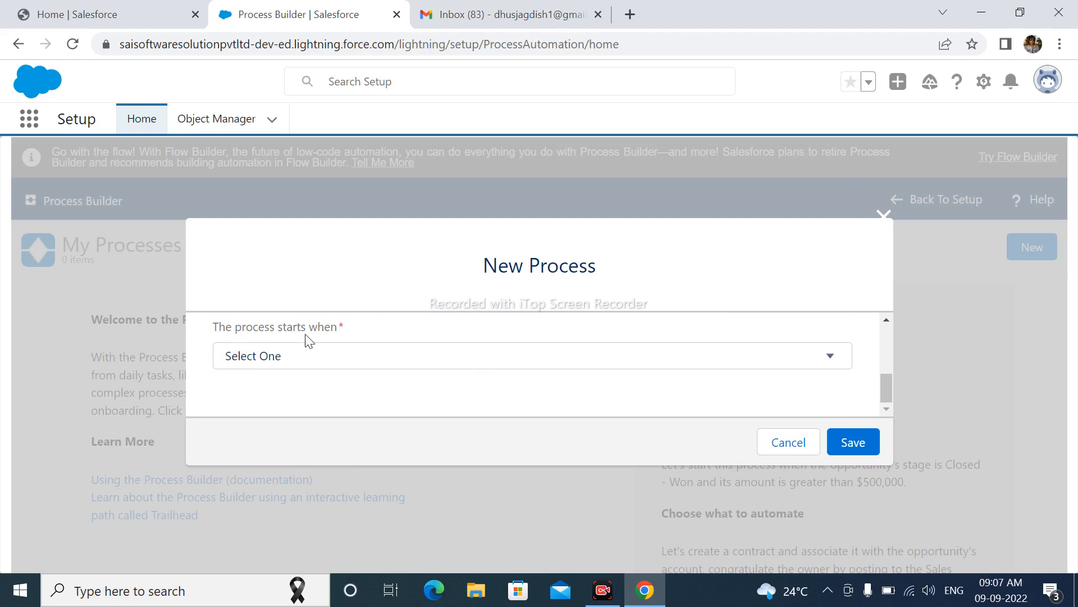
{"action": "left_click", "coordinate": [289, 356]}
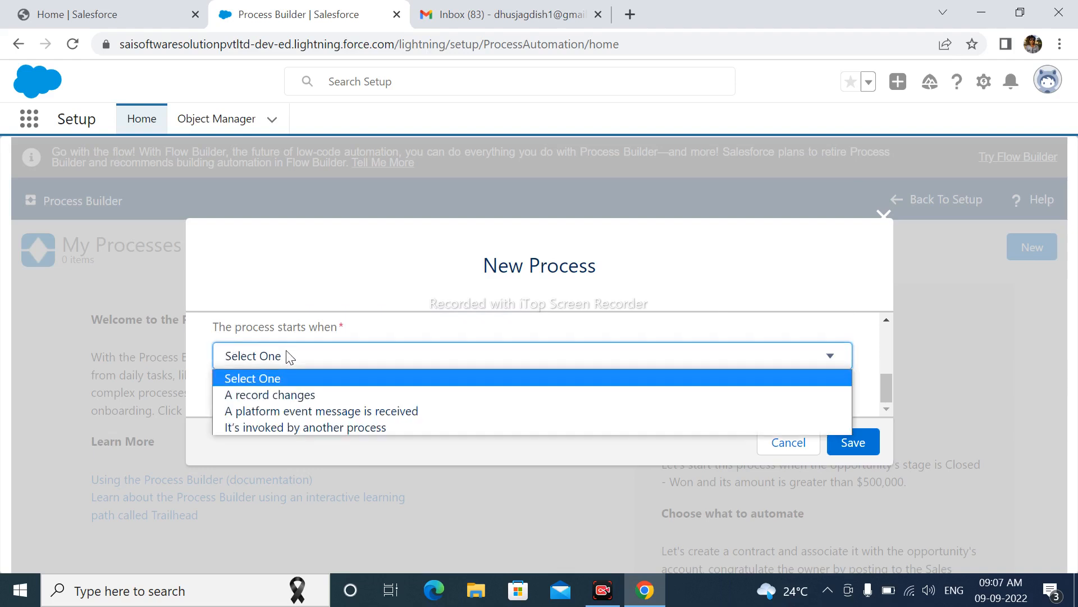
{"action": "left_click", "coordinate": [282, 394]}
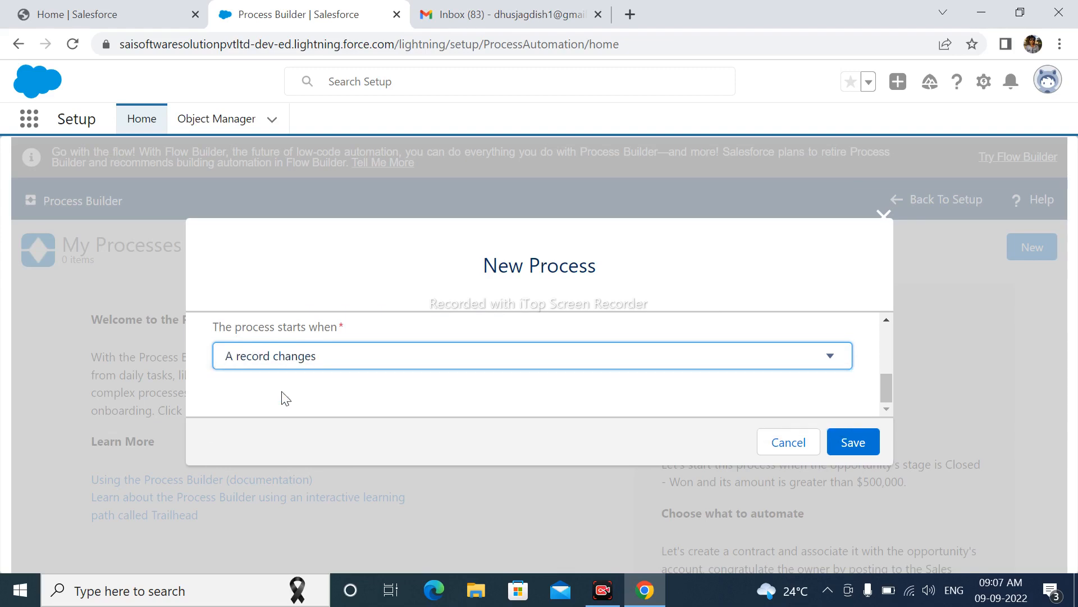
{"action": "left_click", "coordinate": [849, 440]}
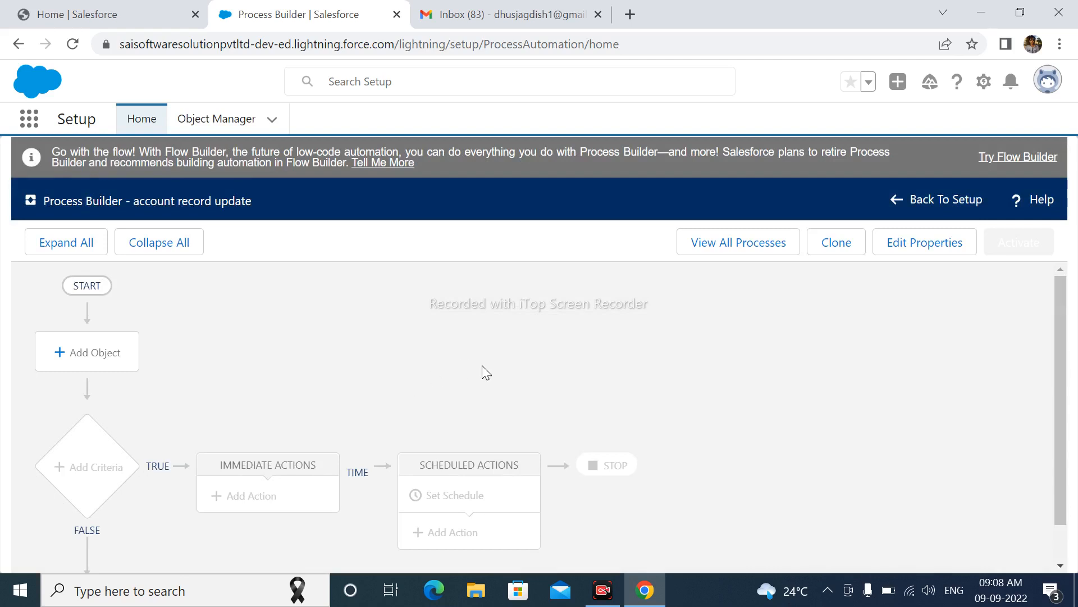
Set the process object to Account, started when a record is created or edited, allow recursion, and save.
{"action": "left_click", "coordinate": [120, 355]}
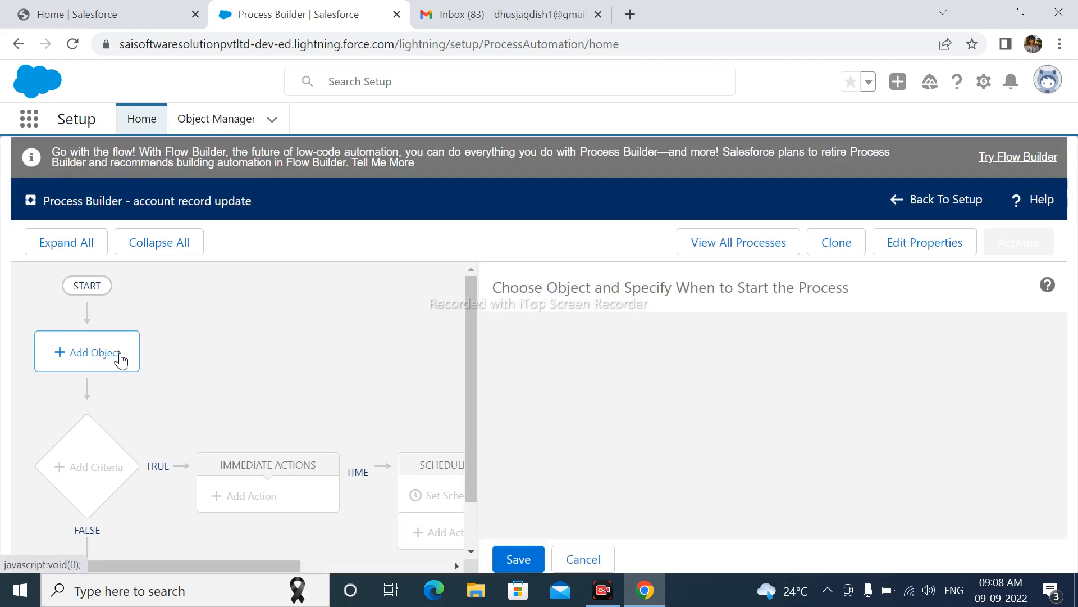
{"action": "left_click", "coordinate": [550, 366]}
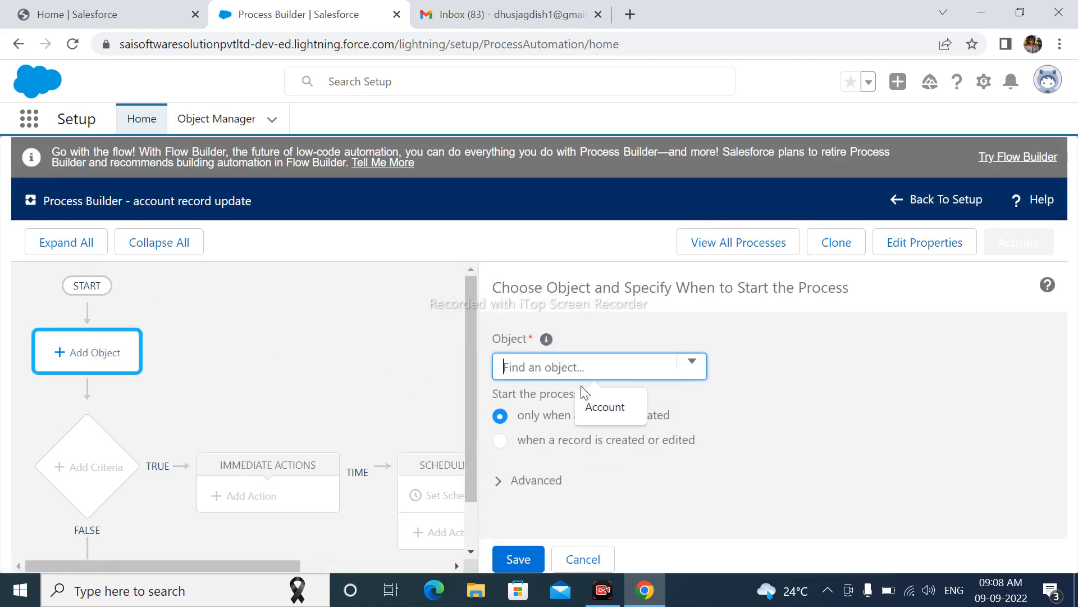
{"action": "type", "text": "A"}
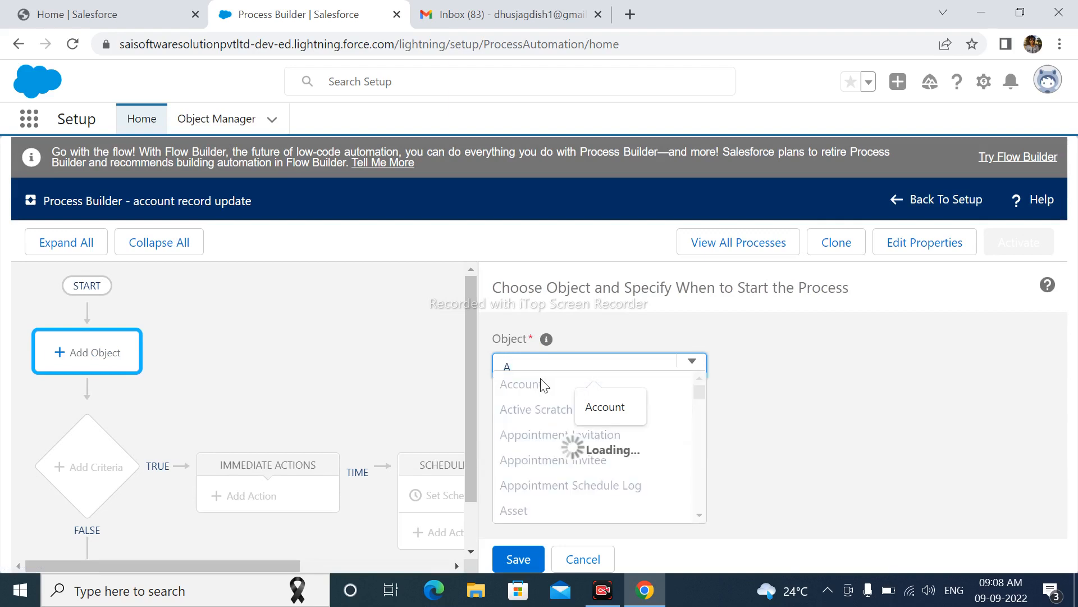
{"action": "left_click", "coordinate": [542, 380]}
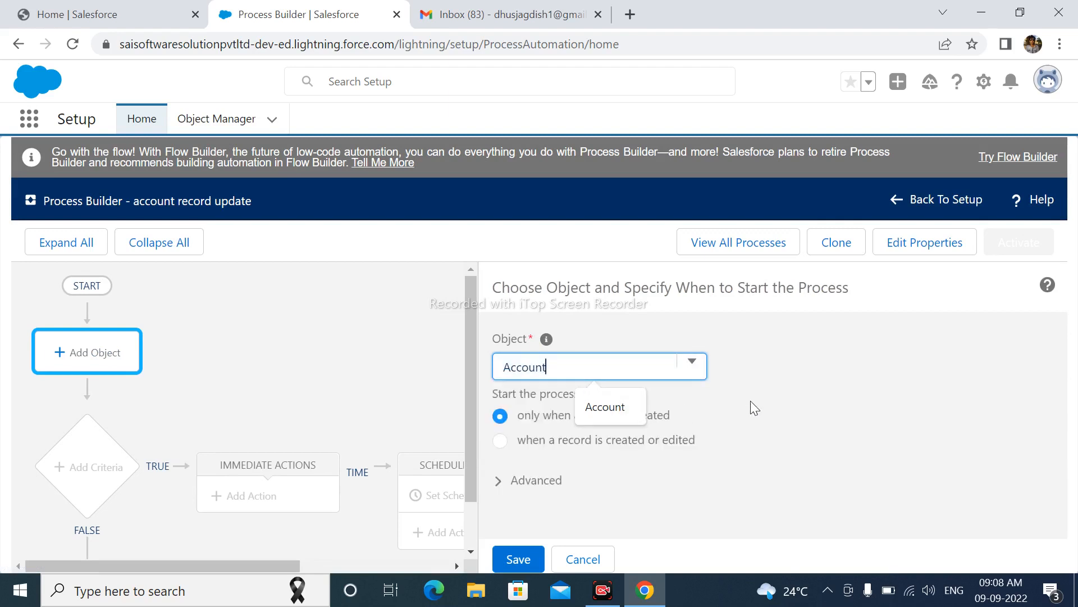
{"action": "left_click", "coordinate": [814, 372]}
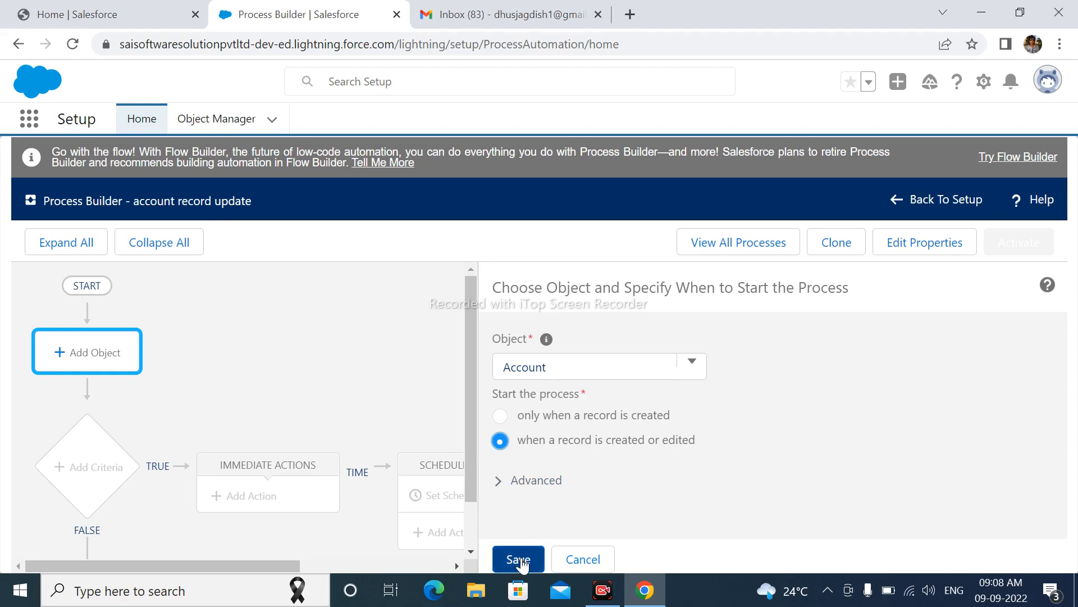
{"action": "left_click", "coordinate": [525, 479]}
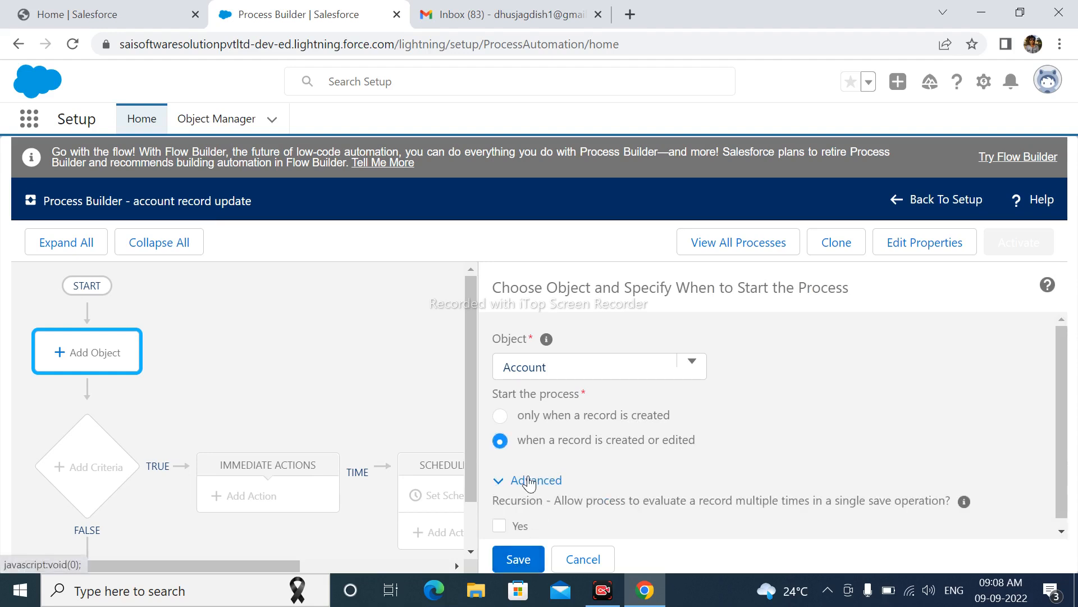
{"action": "left_click", "coordinate": [507, 524]}
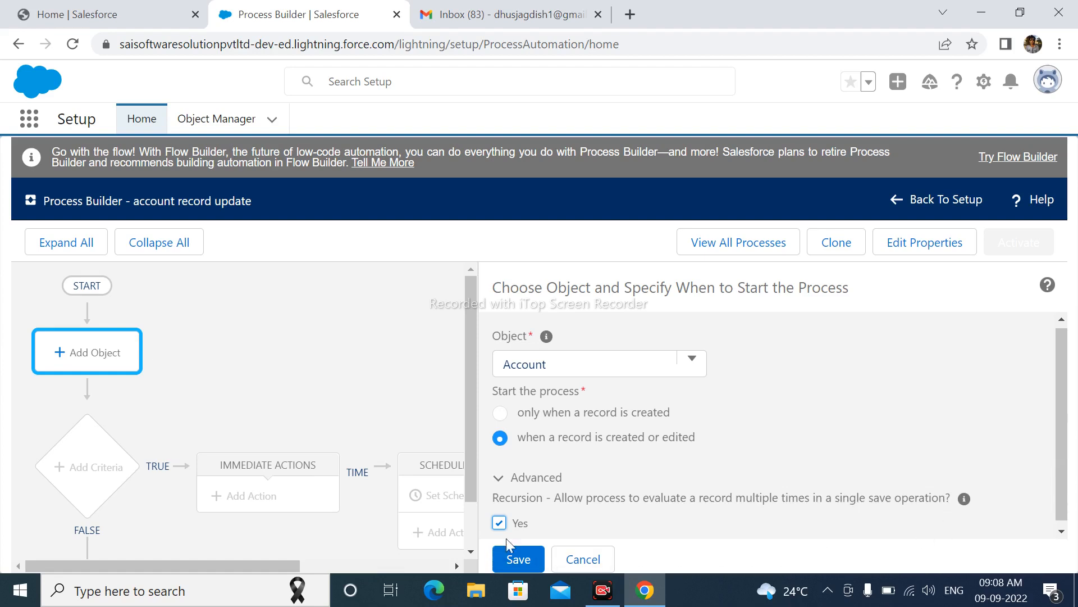
{"action": "left_click", "coordinate": [519, 557]}
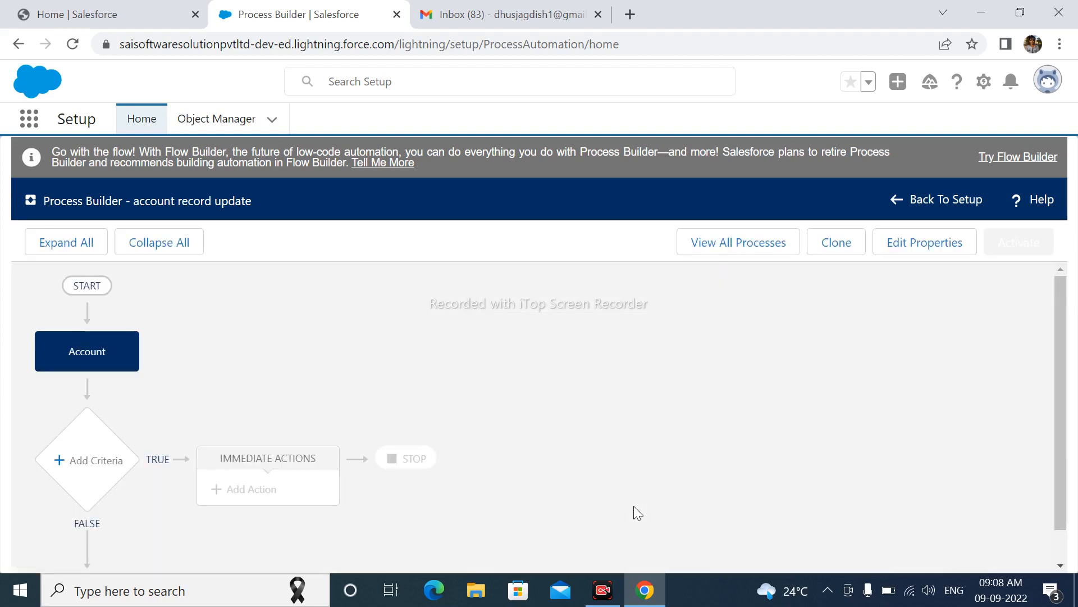
Add a criteria node below the Account object and name it check Account Type.
{"action": "scroll", "coordinate": [657, 475], "scroll_direction": "down", "scroll_amount": 1}
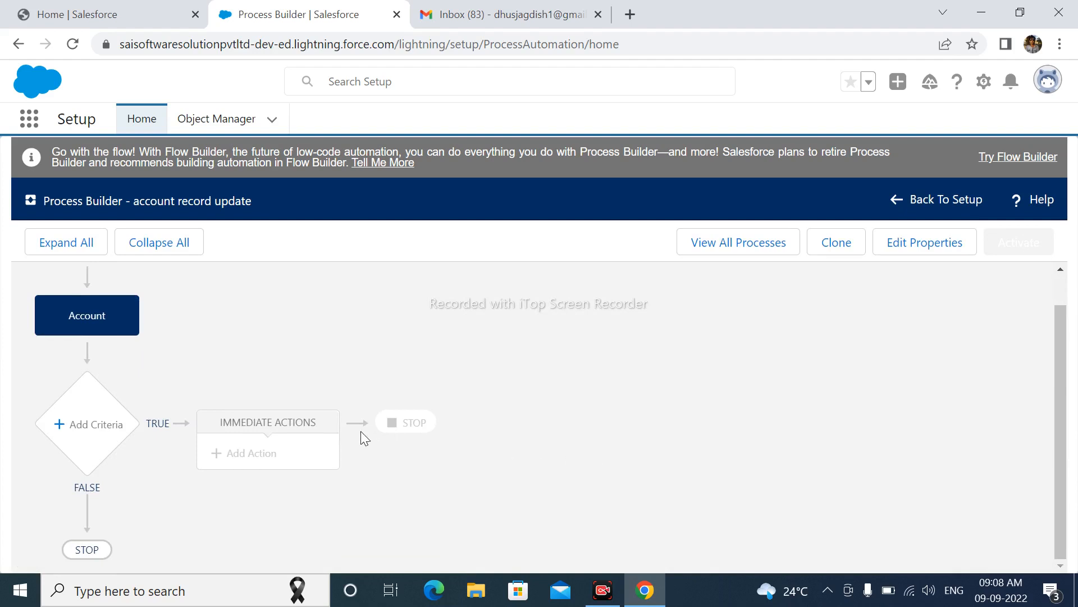
{"action": "left_click", "coordinate": [91, 427]}
{"action": "left_click", "coordinate": [462, 362]}
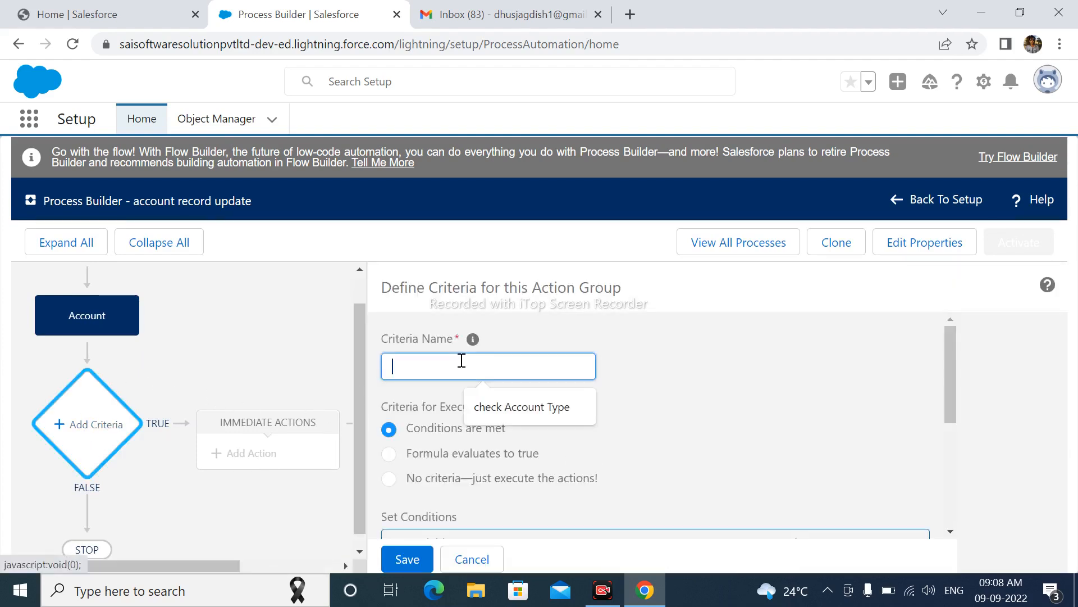
{"action": "left_click", "coordinate": [487, 399]}
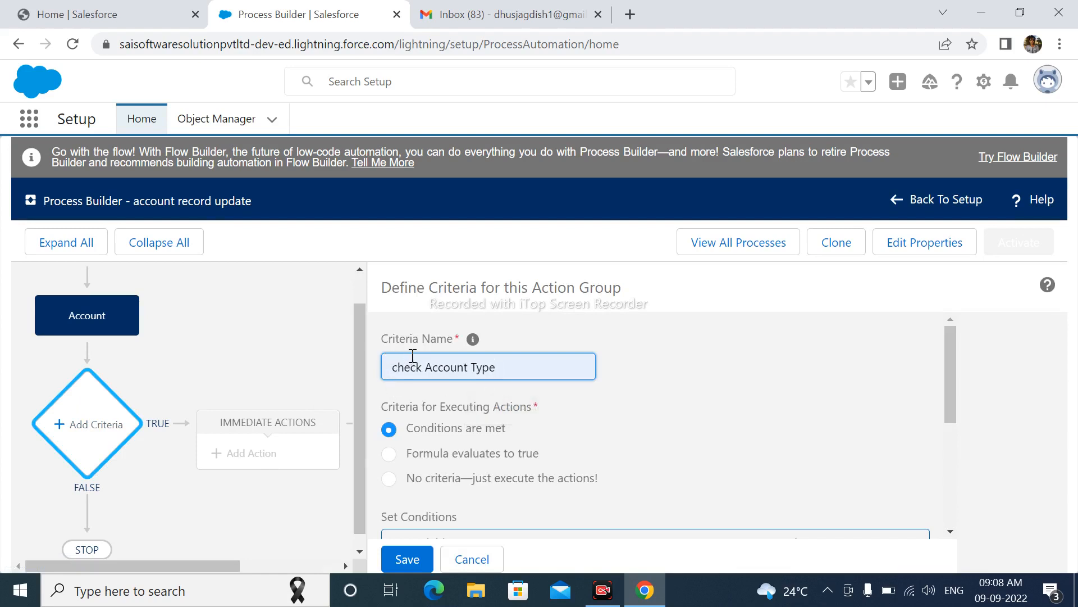
Choose Account Rating as the field for the first condition of the criteria.
{"action": "scroll", "coordinate": [599, 379], "scroll_direction": "down", "scroll_amount": 2}
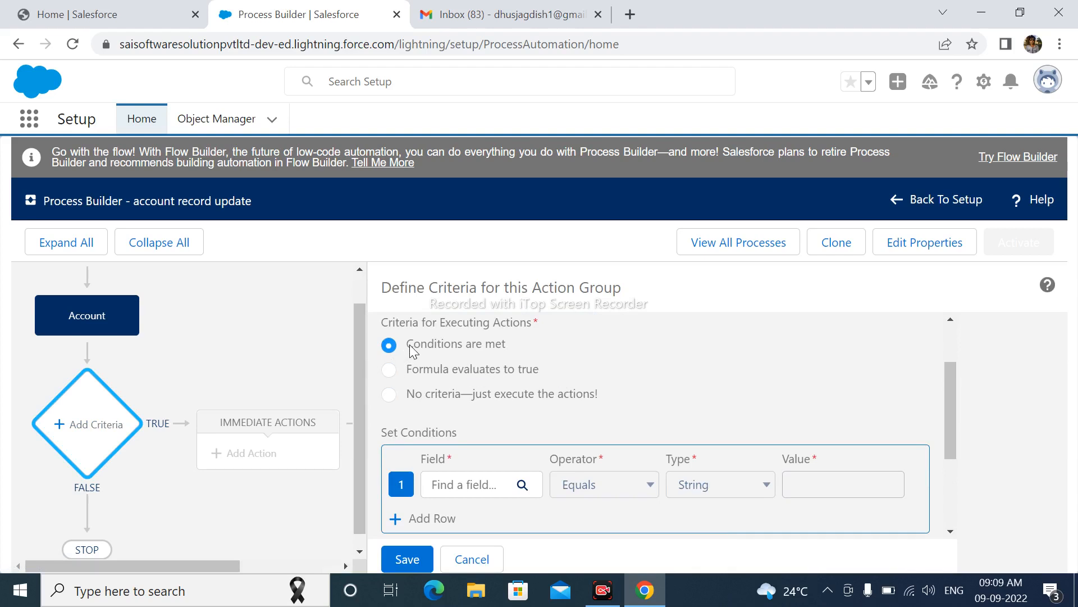
{"action": "left_click", "coordinate": [481, 484]}
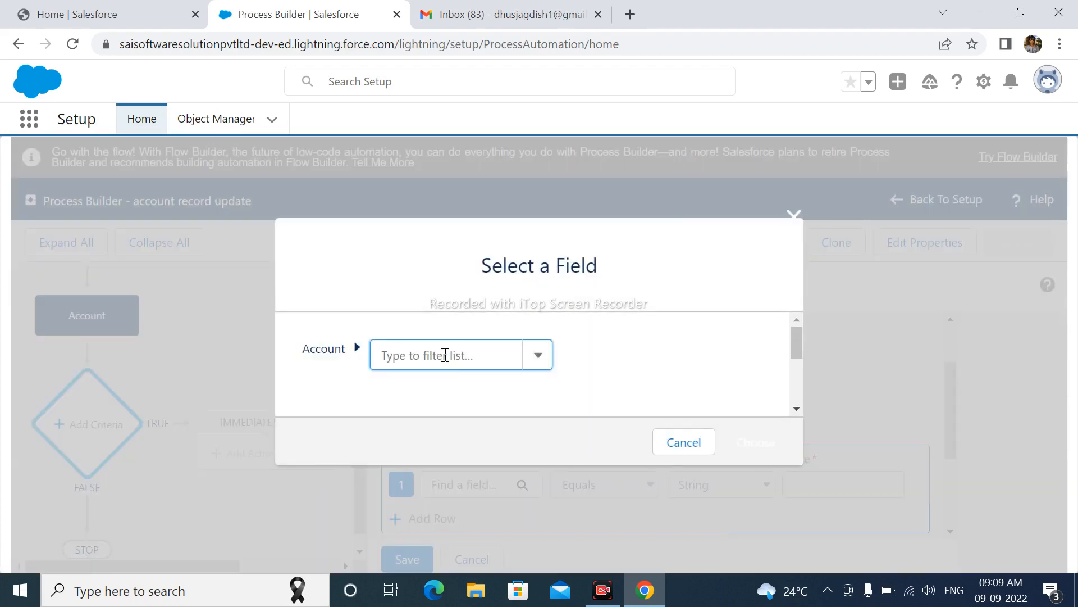
{"action": "type", "text": "Account"}
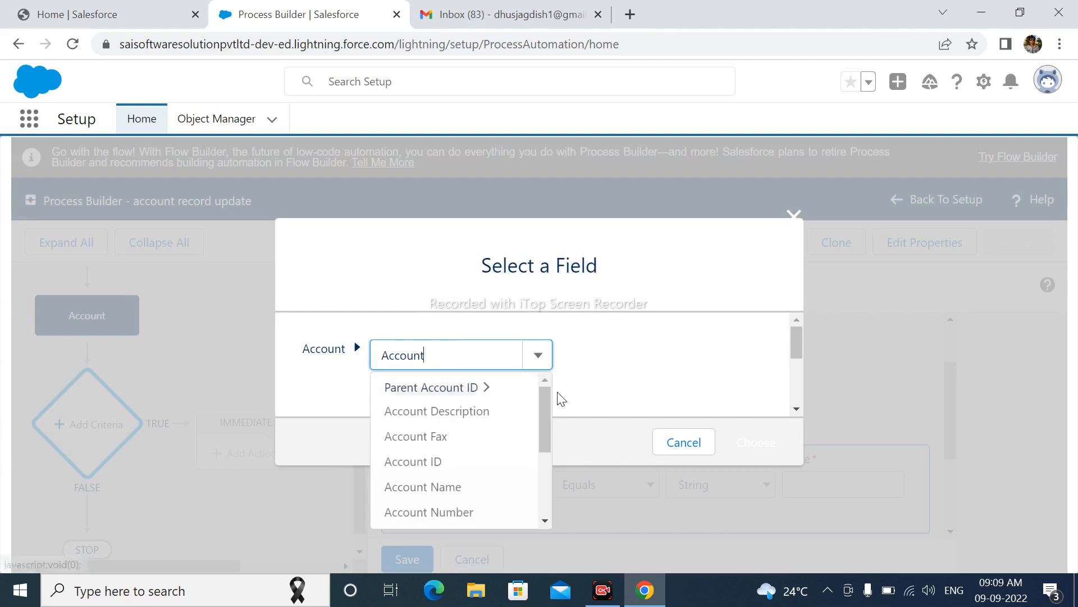
{"action": "left_click_drag", "start_coordinate": [547, 398], "coordinate": [546, 469]}
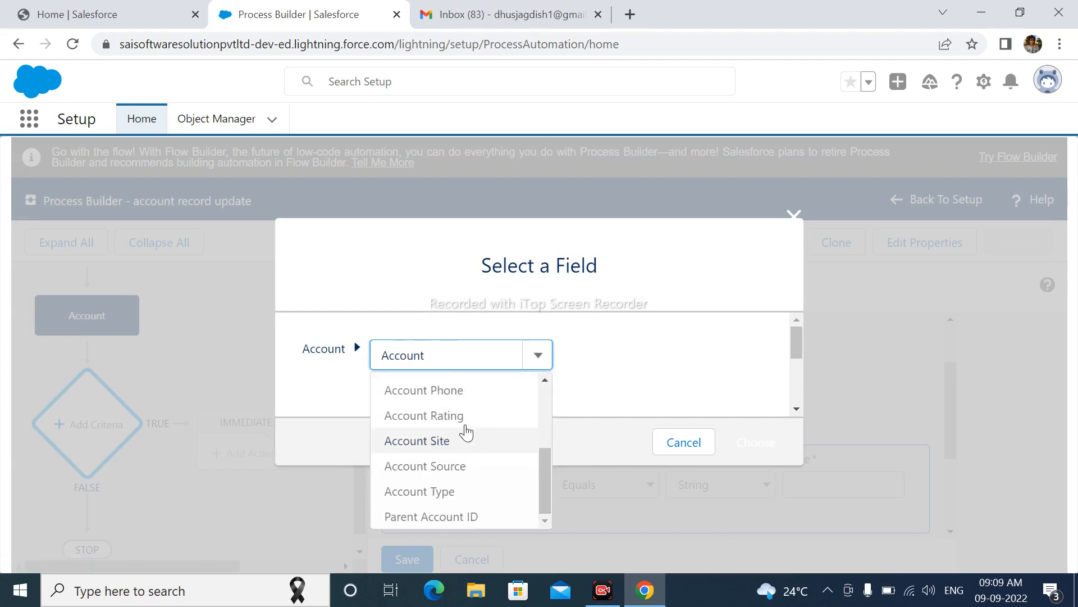
{"action": "left_click", "coordinate": [447, 419]}
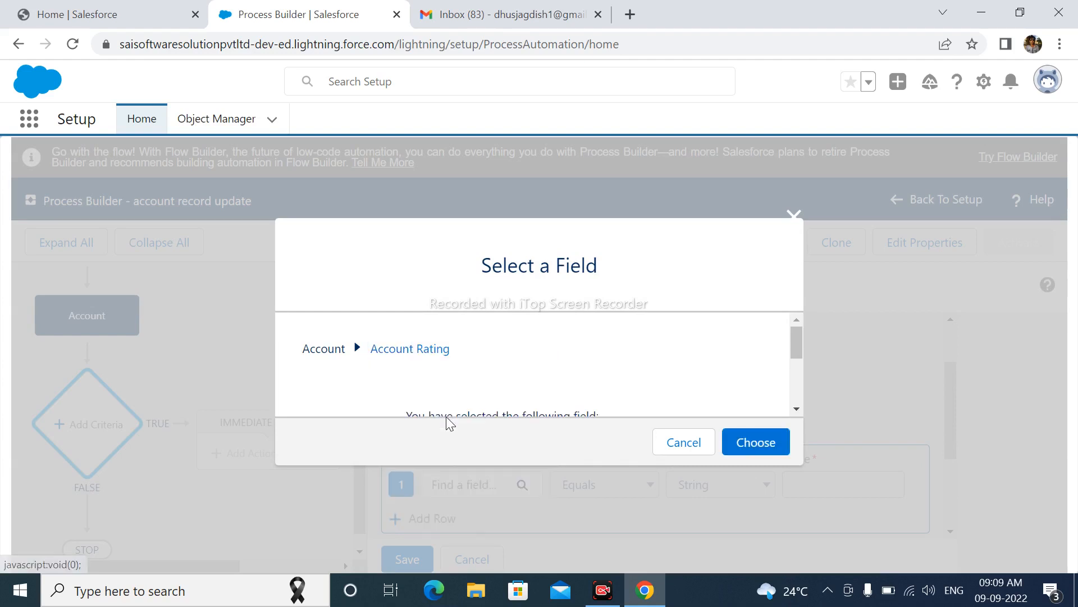
{"action": "left_click", "coordinate": [741, 444]}
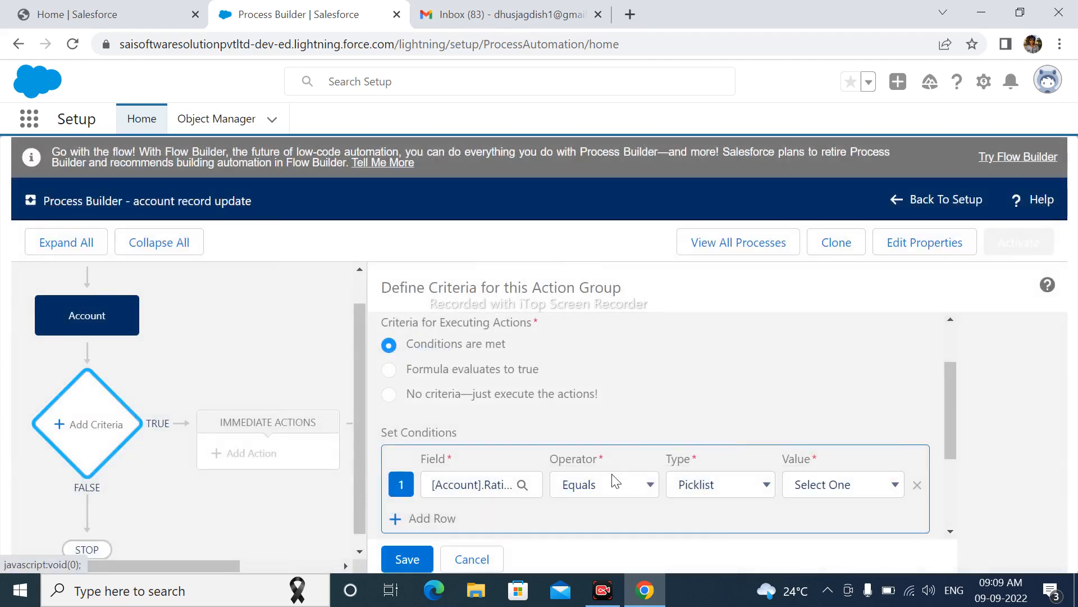
Set the rating condition's value to Hot and save the criteria.
{"action": "left_click", "coordinate": [801, 486]}
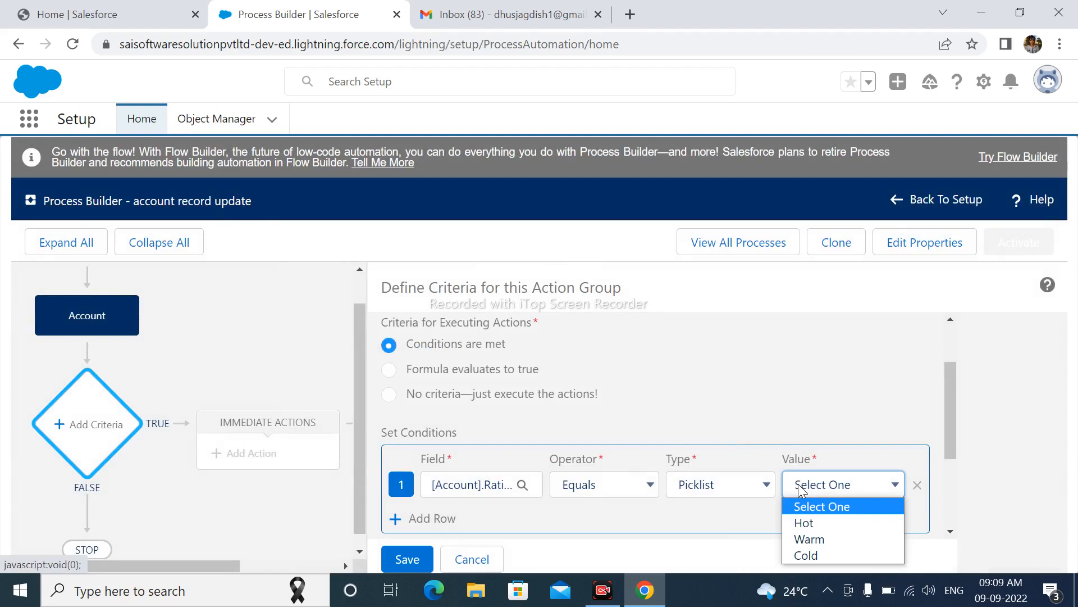
{"action": "left_click", "coordinate": [804, 523]}
{"action": "scroll", "coordinate": [773, 375], "scroll_direction": "down", "scroll_amount": 3}
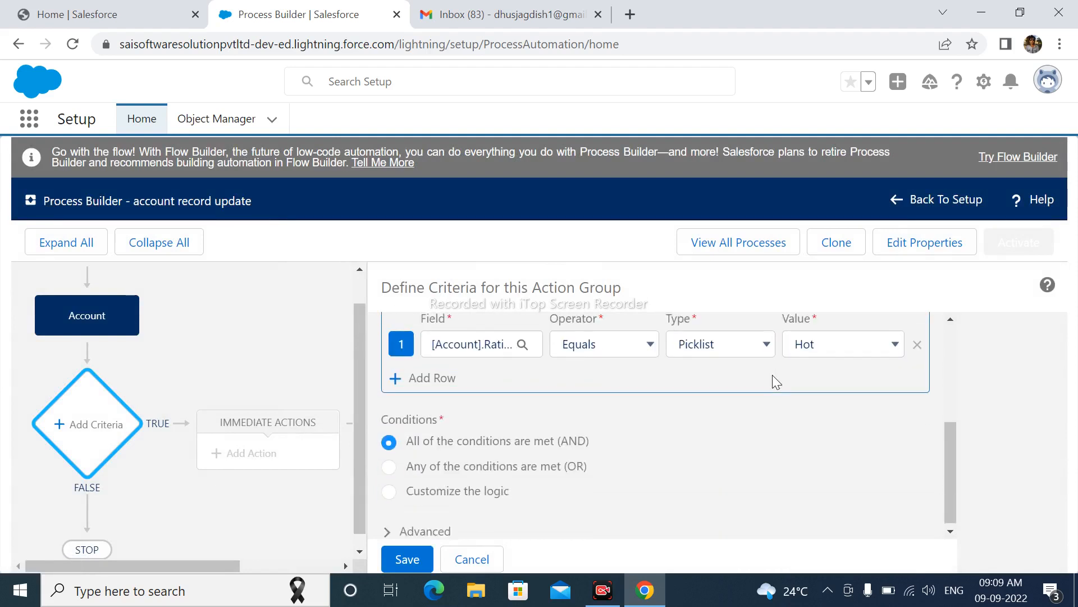
{"action": "left_click", "coordinate": [414, 564]}
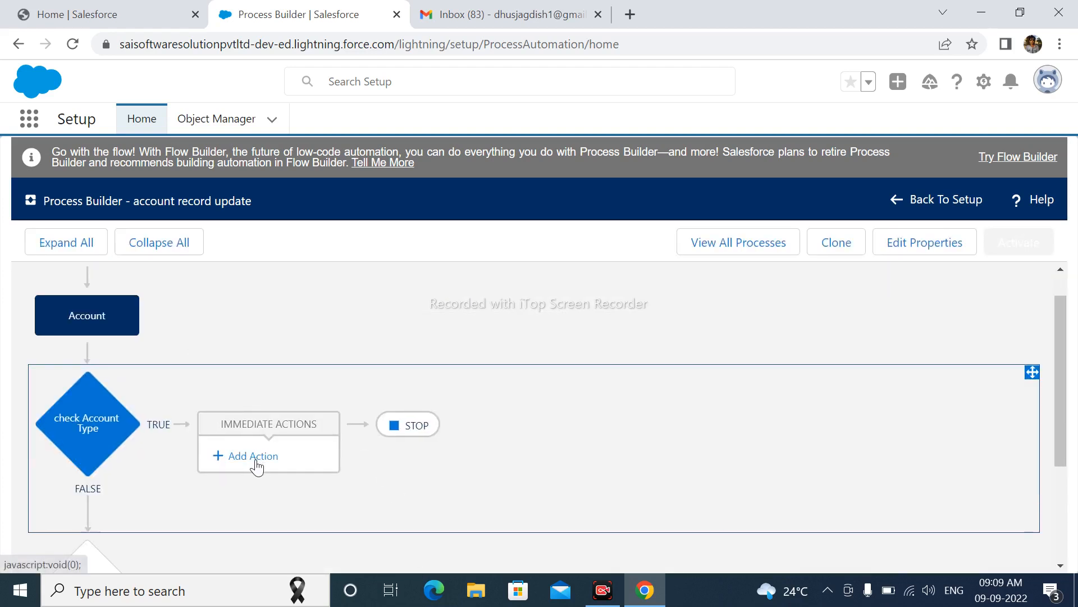
Add an immediate action of type Update Records to the TRUE branch of the check Account Type criteria.
{"action": "left_click", "coordinate": [260, 464]}
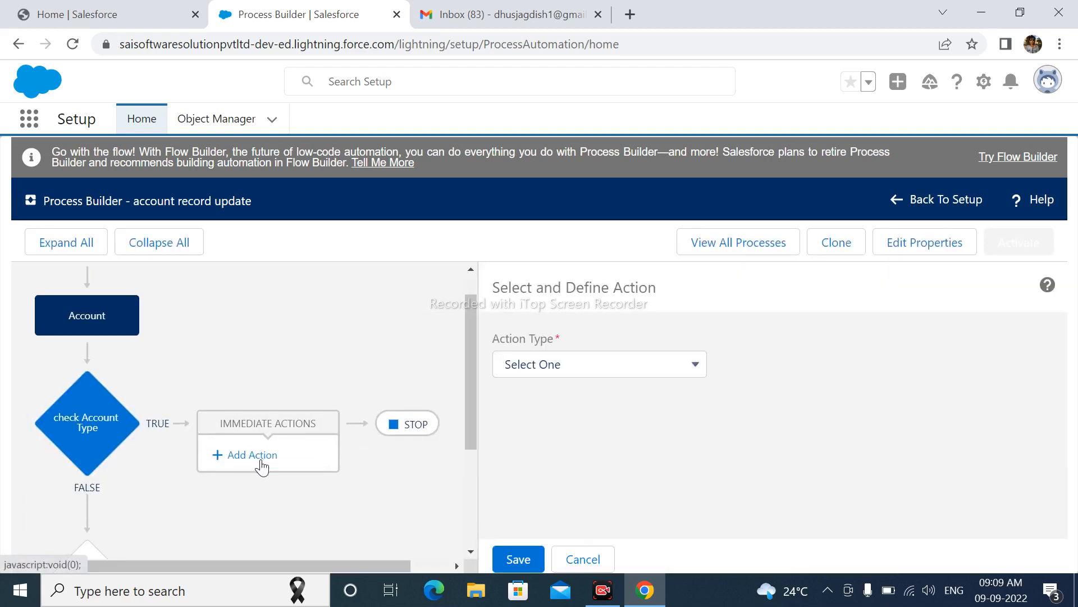
{"action": "left_click", "coordinate": [554, 365]}
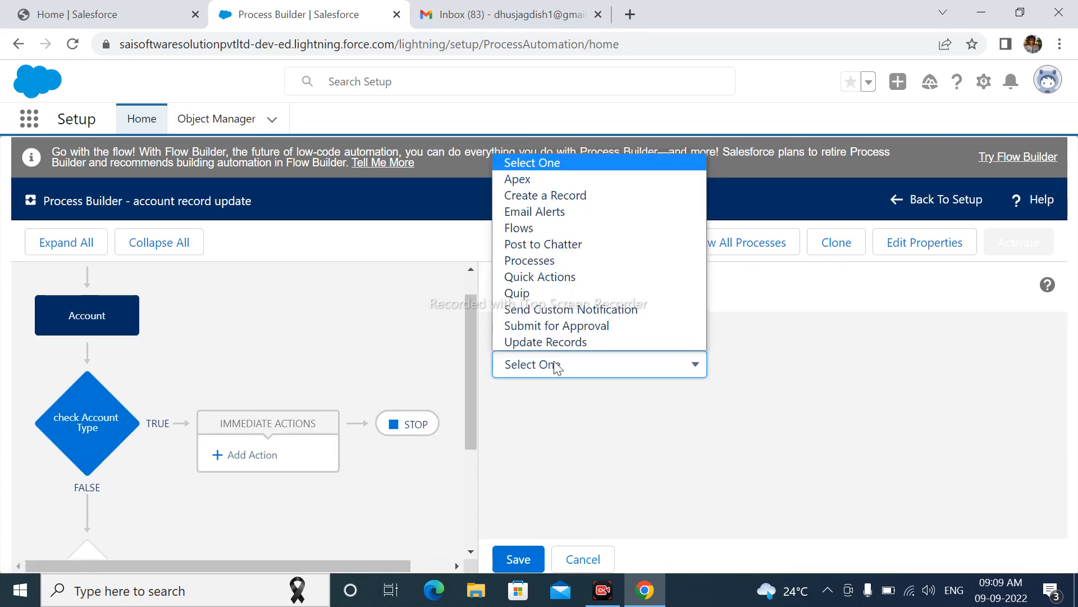
{"action": "left_click", "coordinate": [554, 341]}
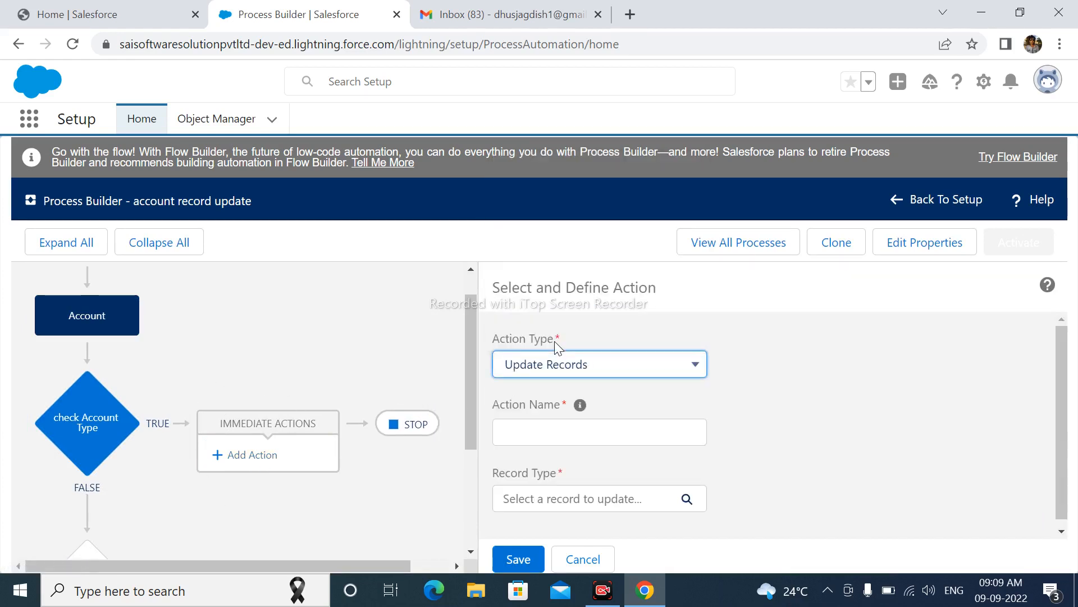
Name the new action update account record.
{"action": "left_click", "coordinate": [544, 423]}
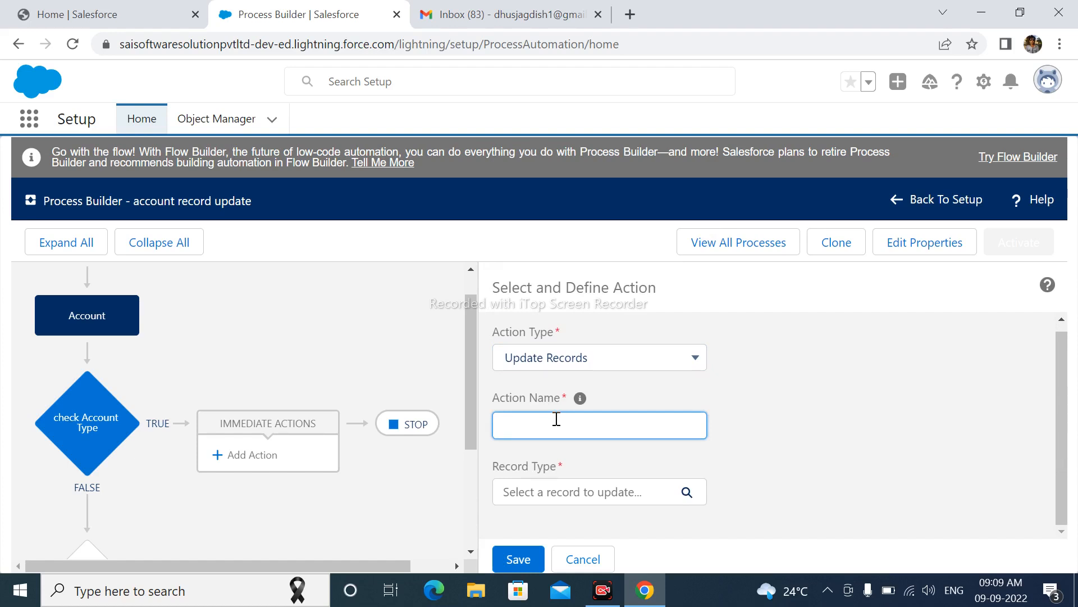
{"action": "type", "text": "upadte"}
{"action": "key", "text": "BackSpace"}
{"action": "key", "text": "BackSpace"}
{"action": "key", "text": "BackSpace"}
{"action": "key", "text": "BackSpace"}
{"action": "key", "text": "BackSpace"}
{"action": "type", "text": "date acc"}
{"action": "type", "text": "oun"}
{"action": "type", "text": "t recor"}
{"action": "type", "text": "s"}
{"action": "key", "text": "BackSpace"}
{"action": "key", "text": "BackSpace"}
{"action": "type", "text": "d"}
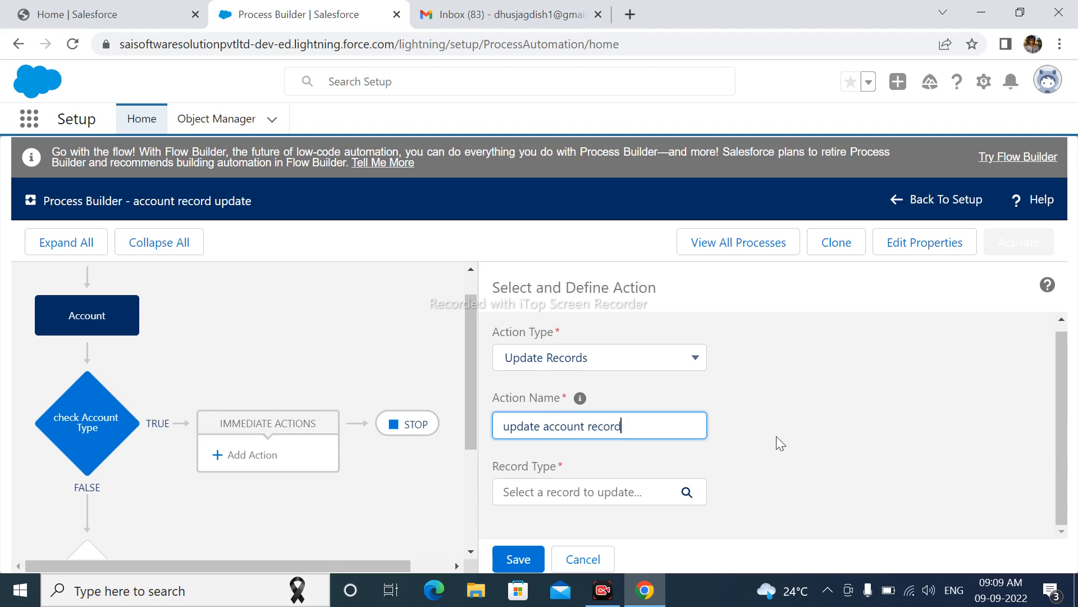
Set the action's record to update to the Account record that started the process.
{"action": "left_click", "coordinate": [605, 498]}
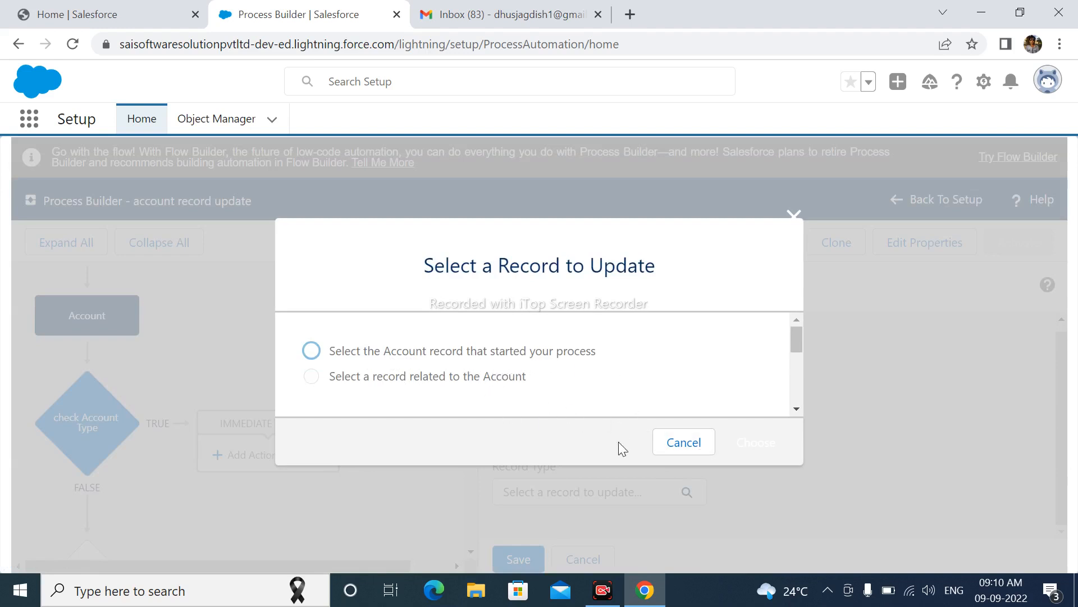
{"action": "left_click", "coordinate": [449, 358]}
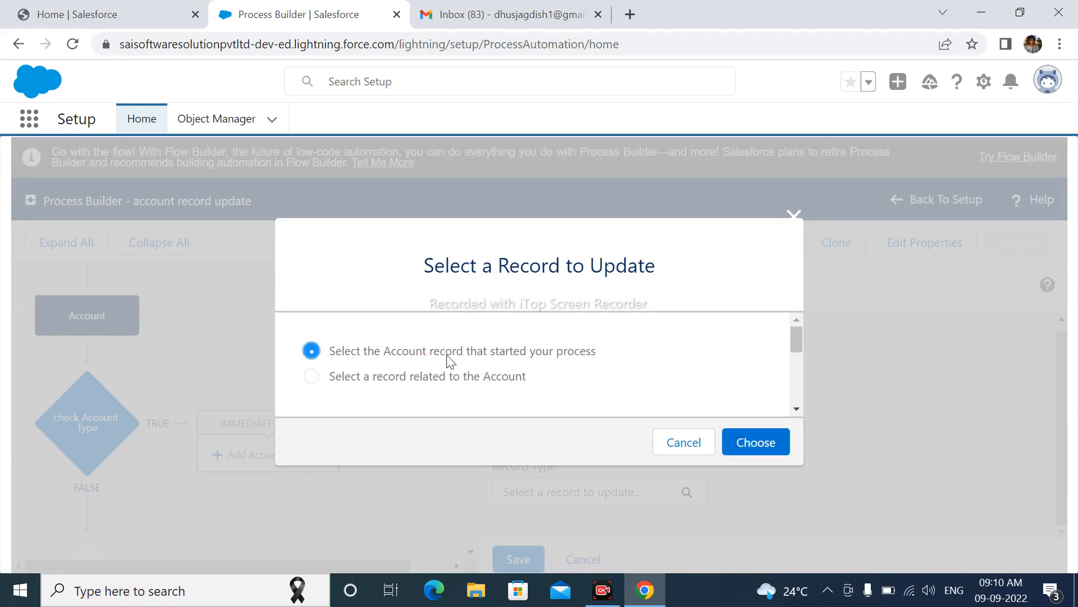
{"action": "left_click", "coordinate": [747, 447]}
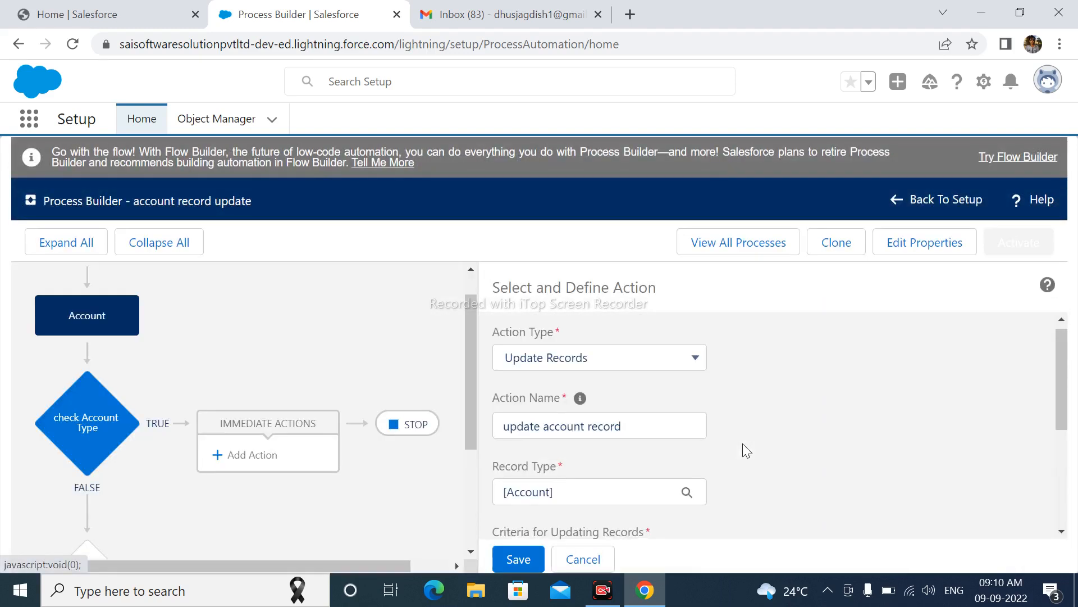
Set the action's new field value so that the Active picklist field is updated to Yes.
{"action": "scroll", "coordinate": [564, 449], "scroll_direction": "down", "scroll_amount": 2}
{"action": "scroll", "coordinate": [564, 449], "scroll_direction": "down", "scroll_amount": 3}
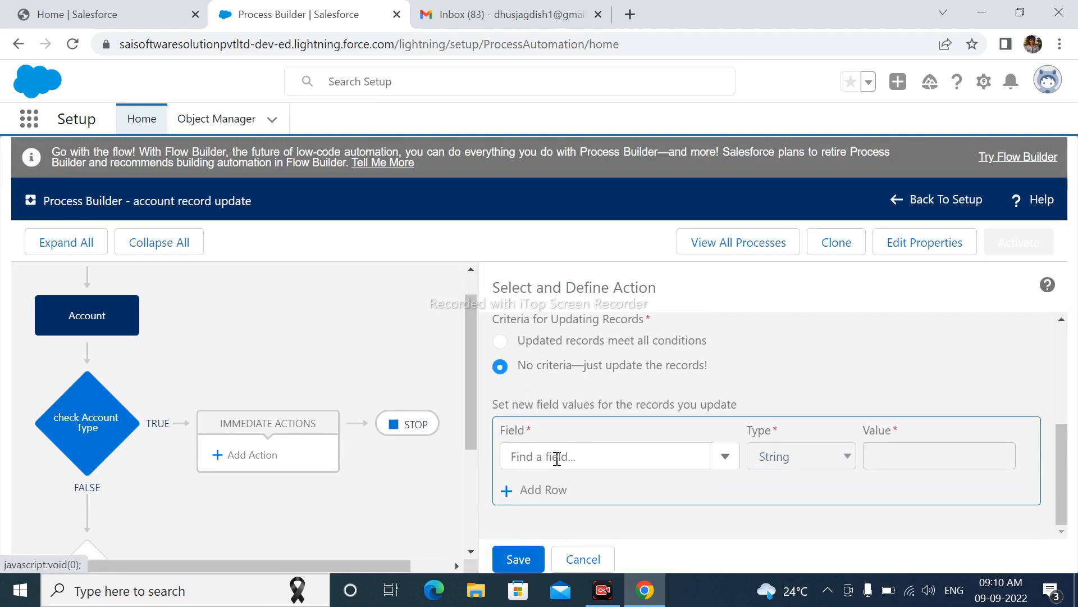
{"action": "left_click", "coordinate": [557, 458]}
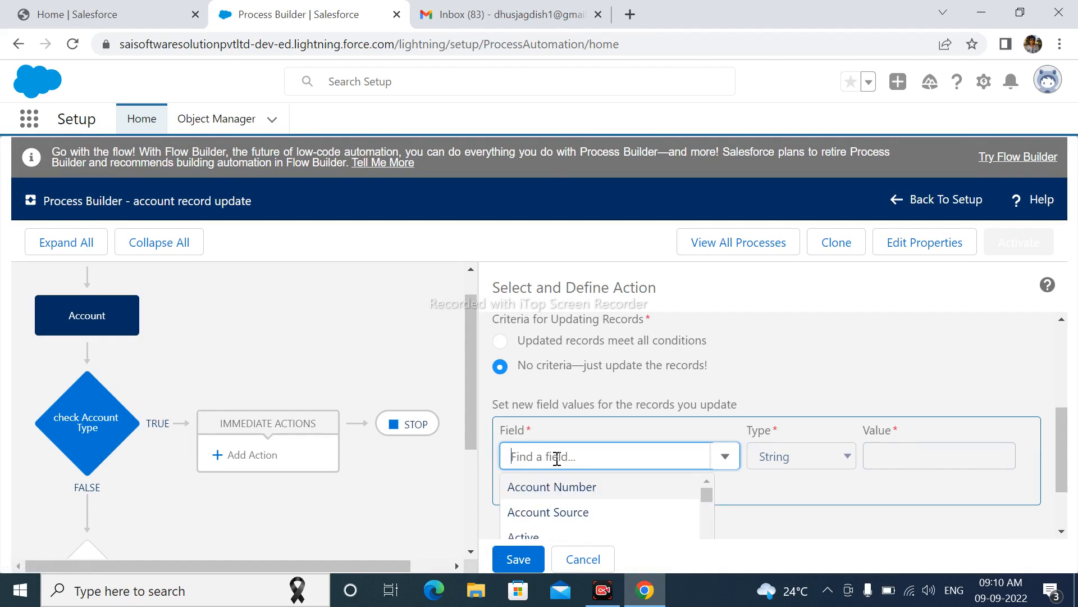
{"action": "left_click_drag", "start_coordinate": [1062, 441], "coordinate": [1067, 474]}
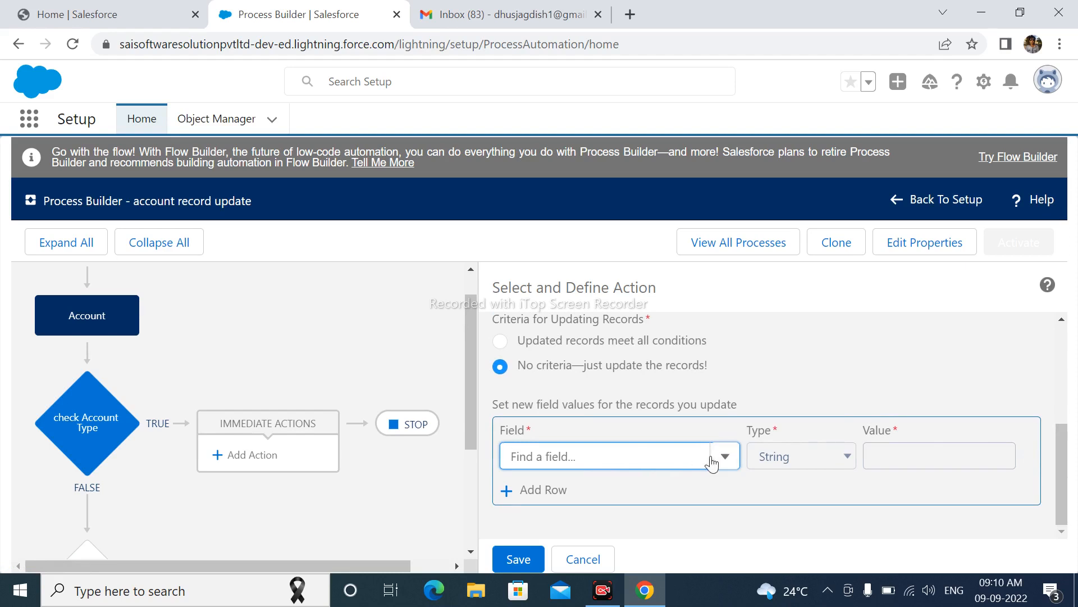
{"action": "left_click", "coordinate": [615, 458]}
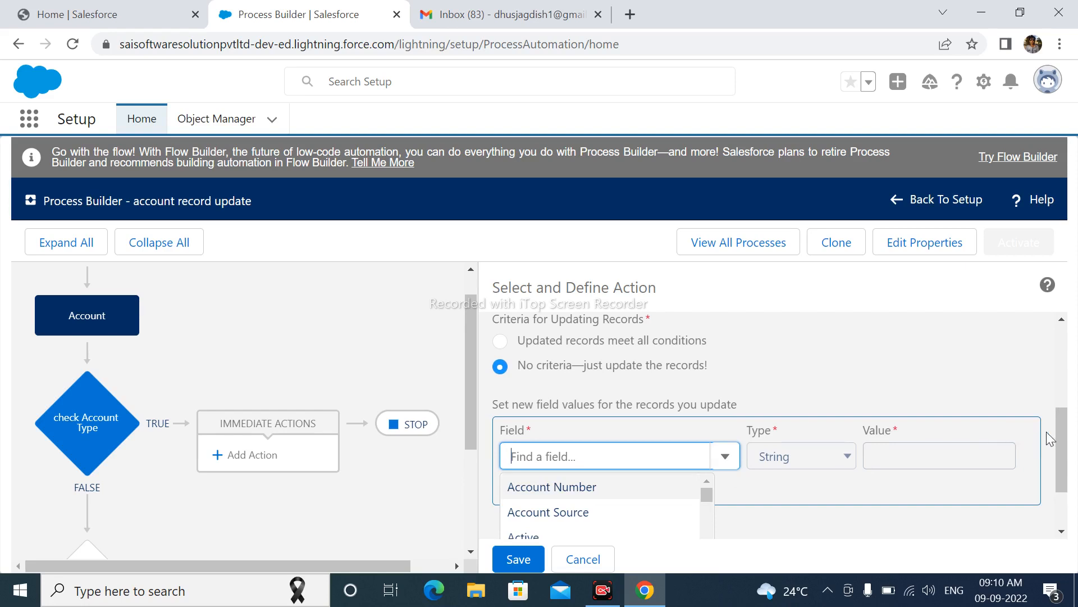
{"action": "left_click_drag", "start_coordinate": [1060, 437], "coordinate": [1062, 455]}
{"action": "left_click", "coordinate": [636, 445]}
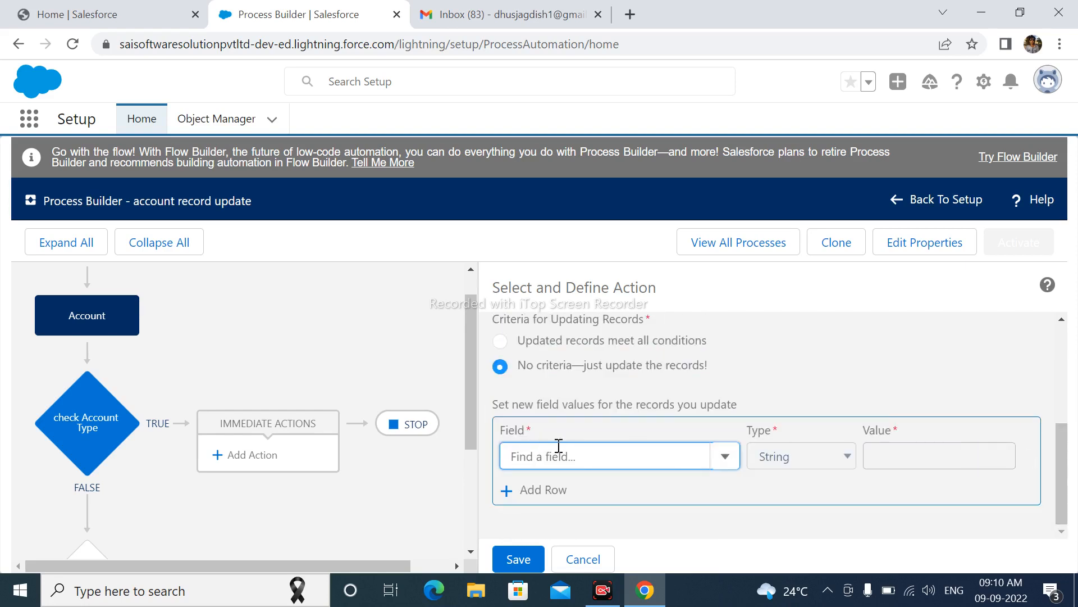
{"action": "type", "text": "Ac"}
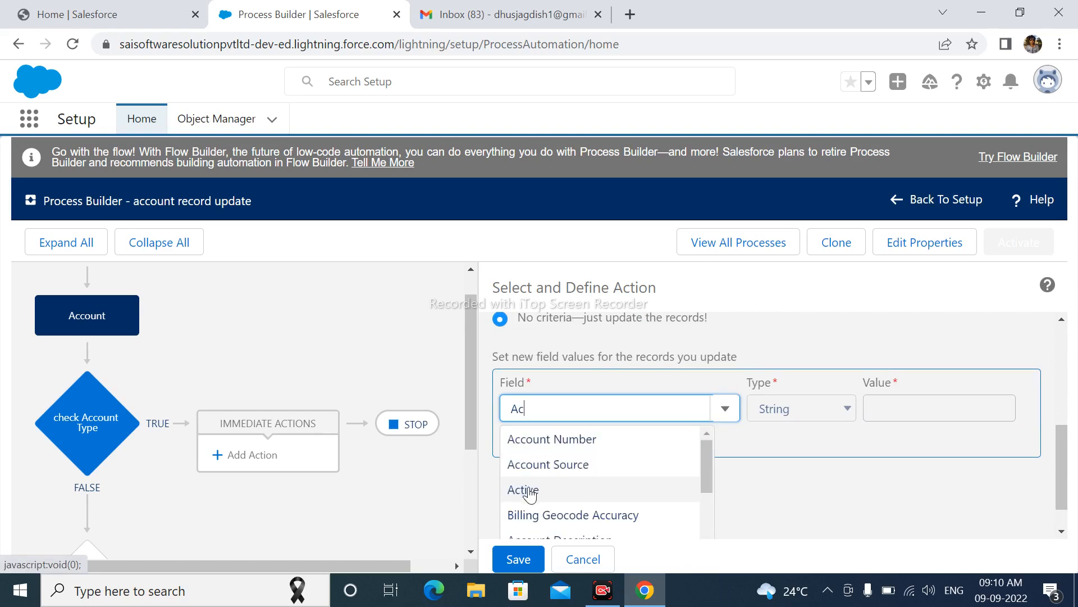
{"action": "left_click", "coordinate": [527, 490]}
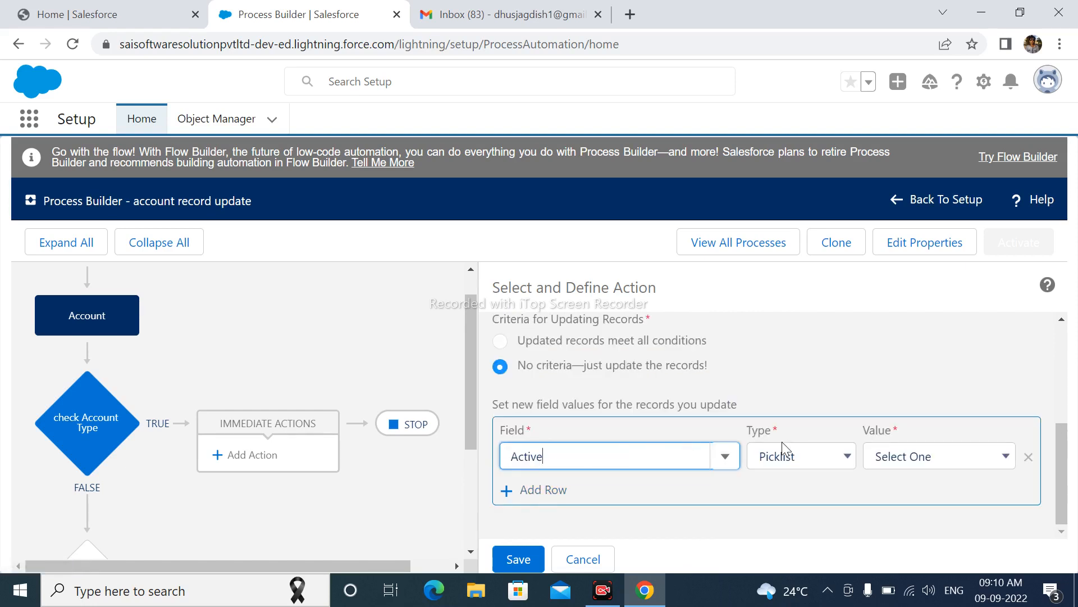
{"action": "left_click", "coordinate": [919, 457]}
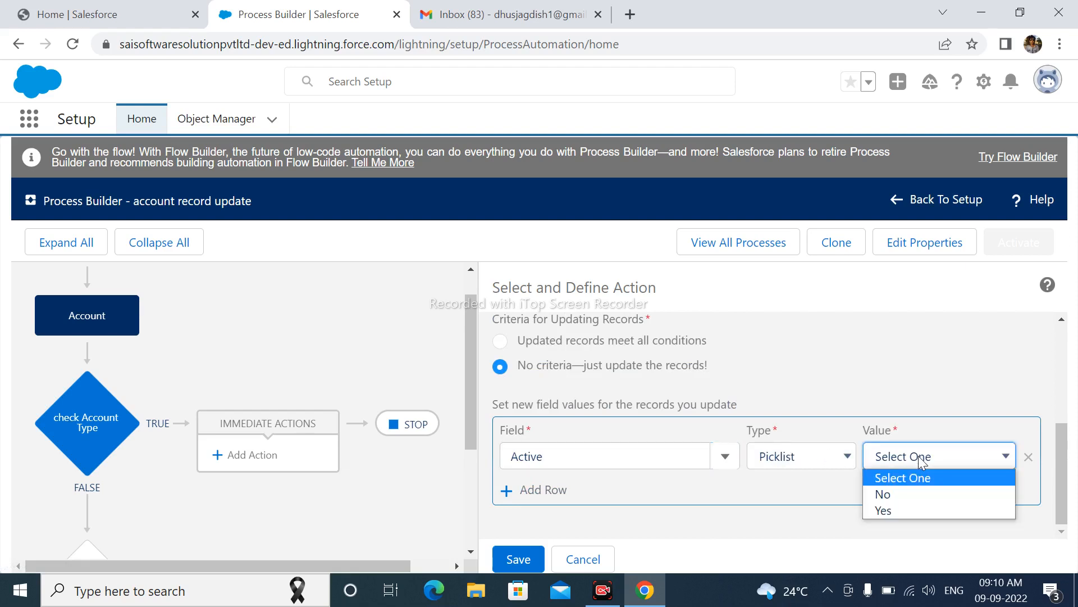
{"action": "left_click", "coordinate": [896, 510]}
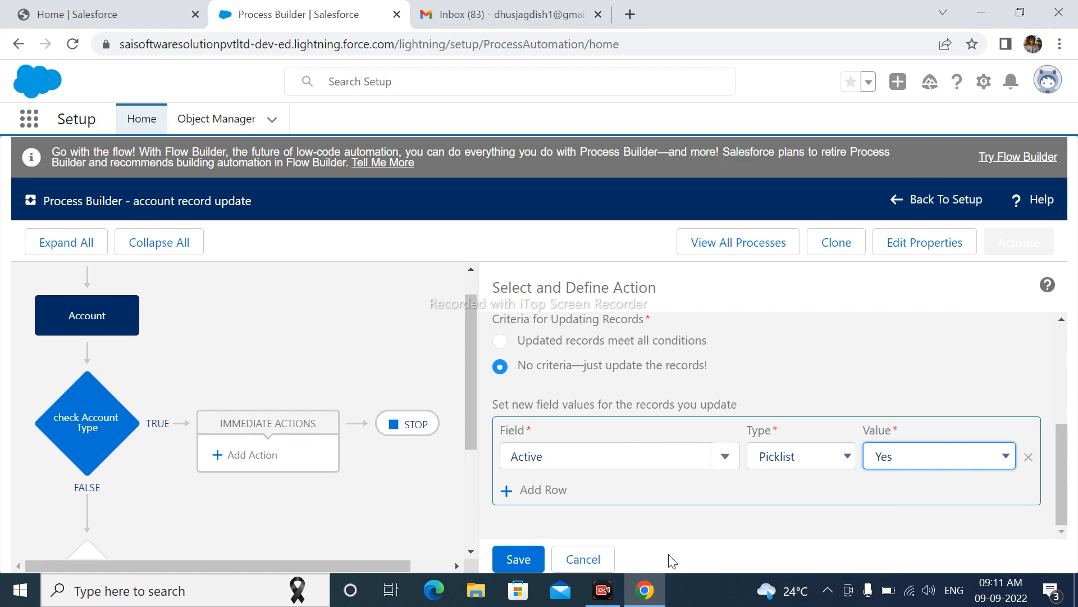
Save the update account record action and activate the account record update process.
{"action": "left_click", "coordinate": [530, 561]}
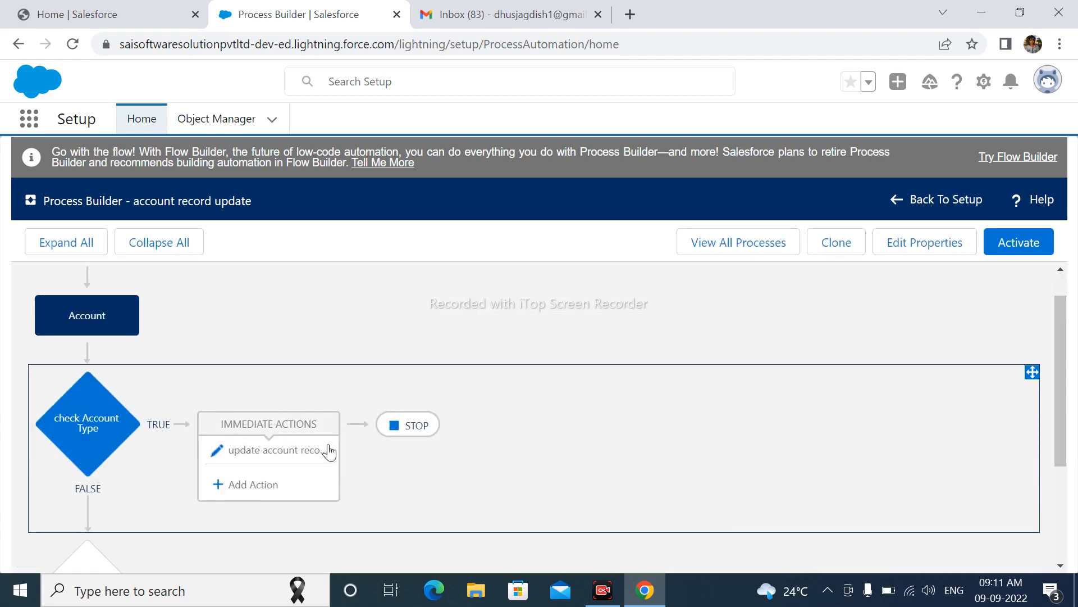
{"action": "left_click", "coordinate": [1022, 246]}
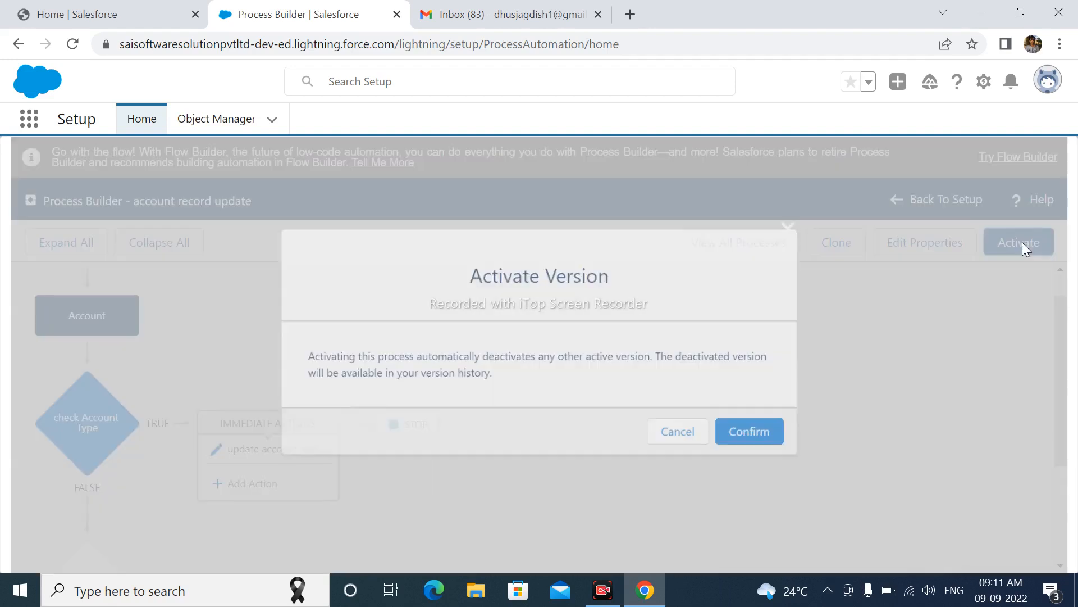
{"action": "left_click", "coordinate": [766, 443]}
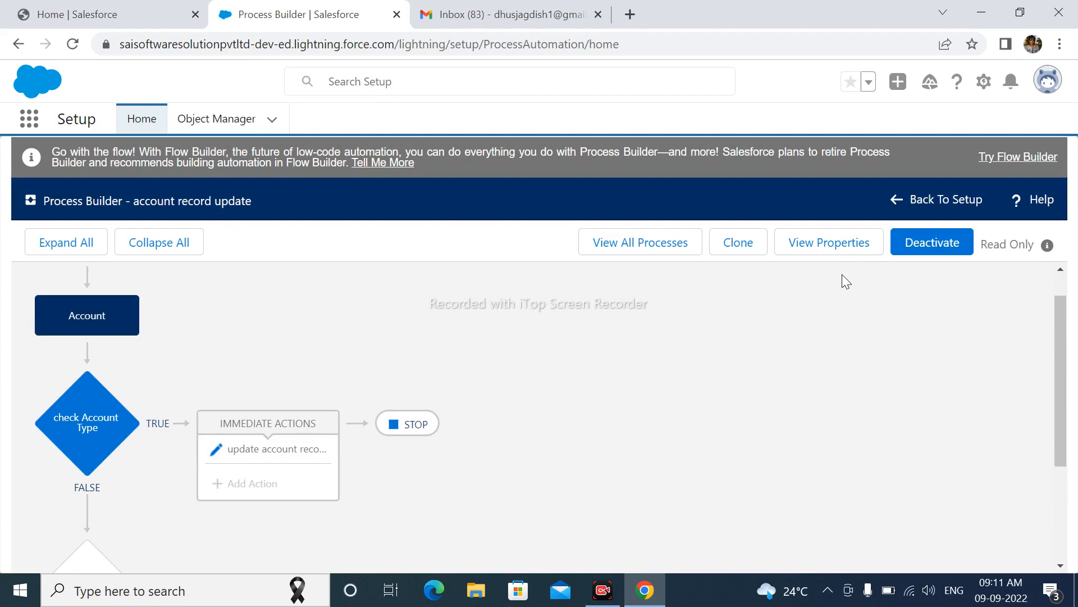
Leave Process Builder, find Accounts through the App Launcher search, and start a new account.
{"action": "left_click", "coordinate": [142, 118]}
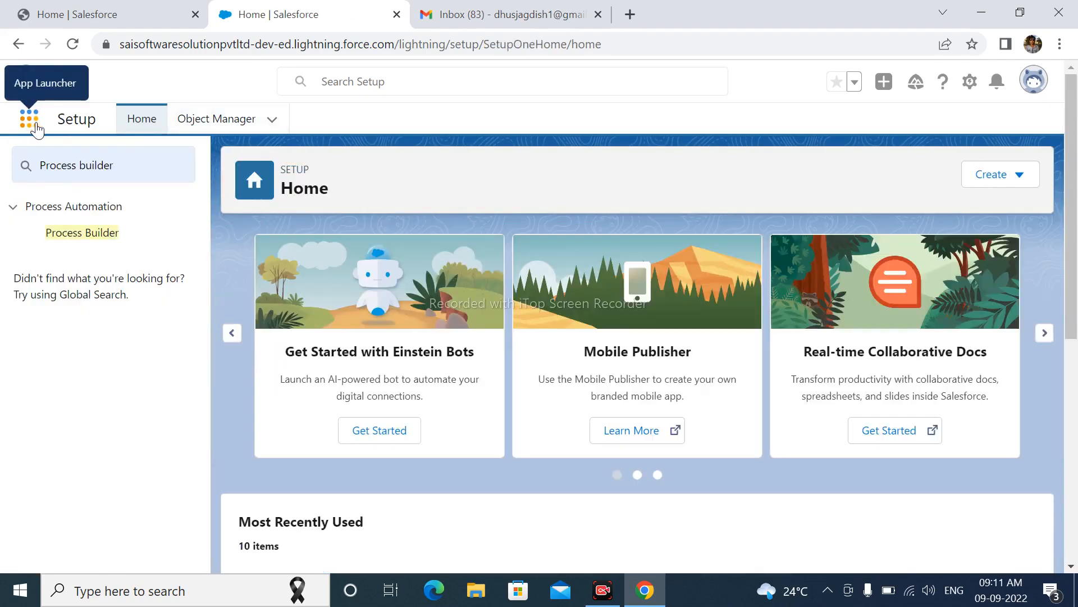
{"action": "left_click", "coordinate": [38, 129]}
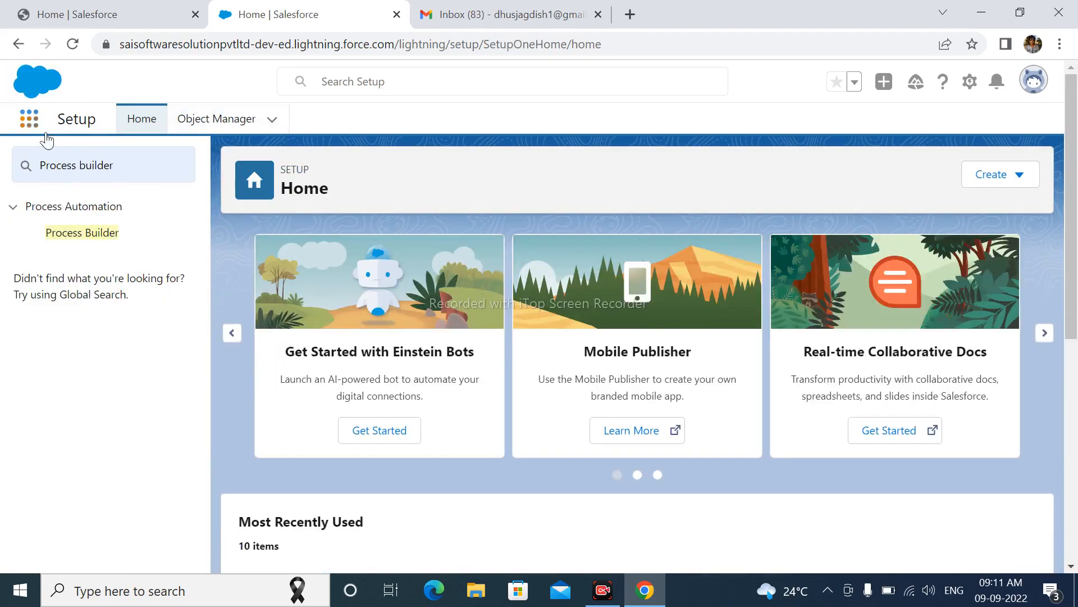
{"action": "type", "text": "A"}
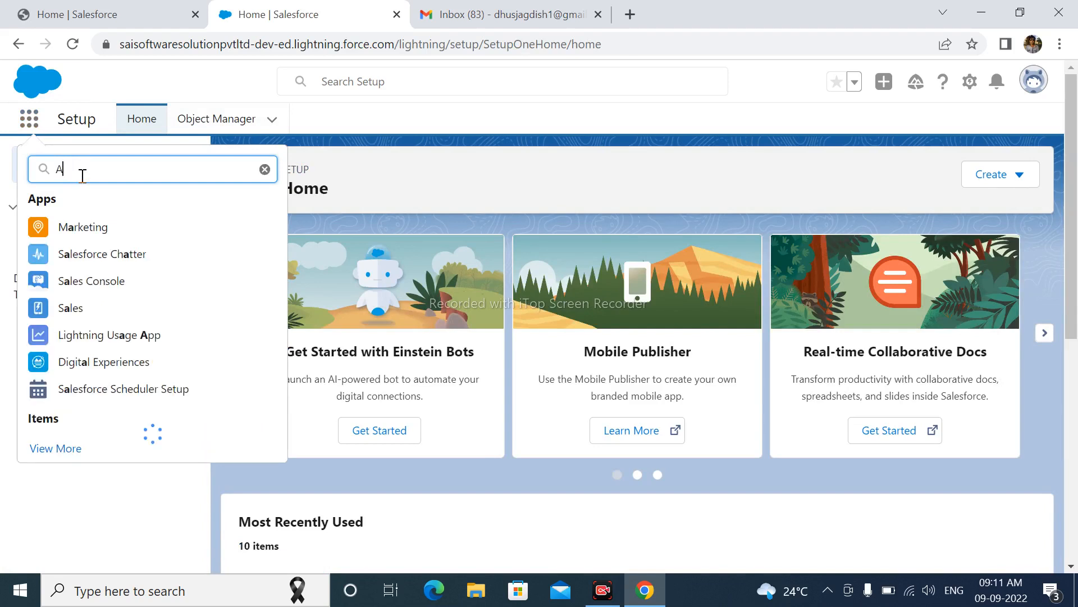
{"action": "type", "text": "ccount"}
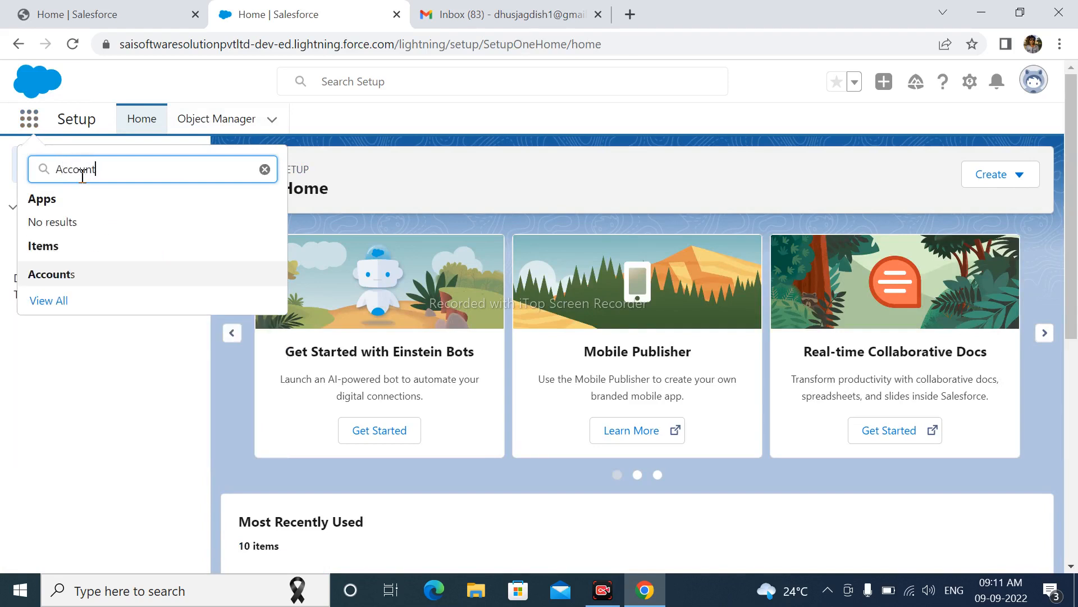
{"action": "left_click", "coordinate": [57, 281]}
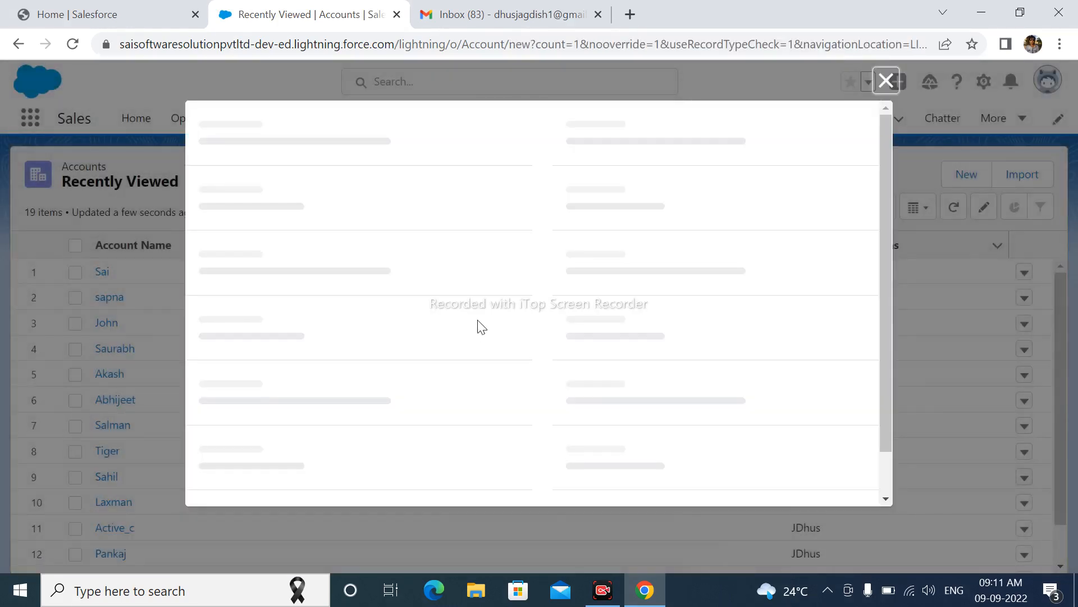
Create an account named Test 1 with the rating Hot, leaving Active unset, and save it.
{"action": "left_click", "coordinate": [298, 271]}
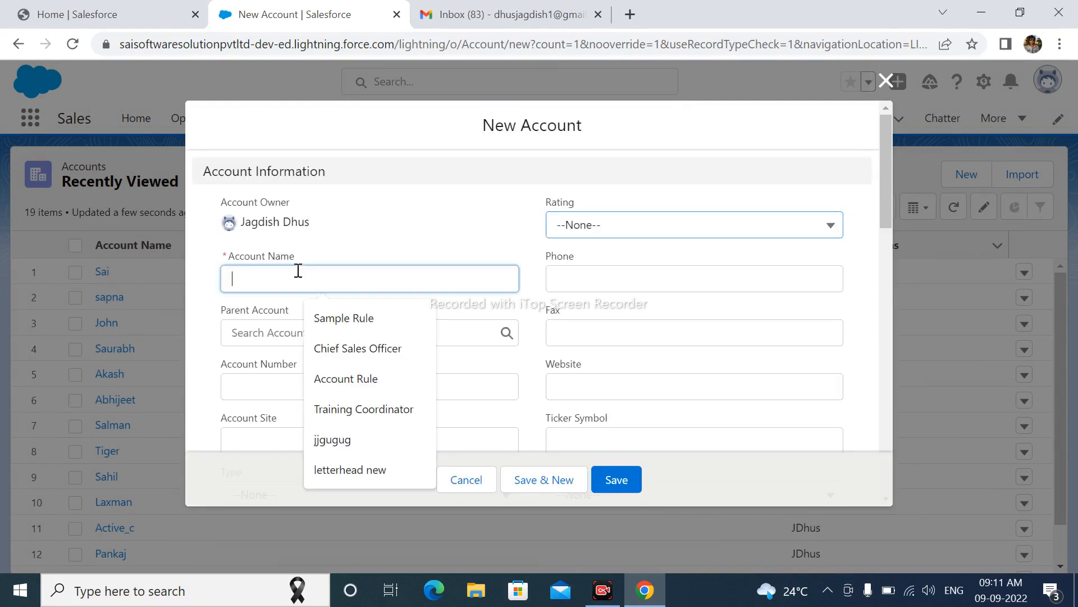
{"action": "type", "text": "Test 1"}
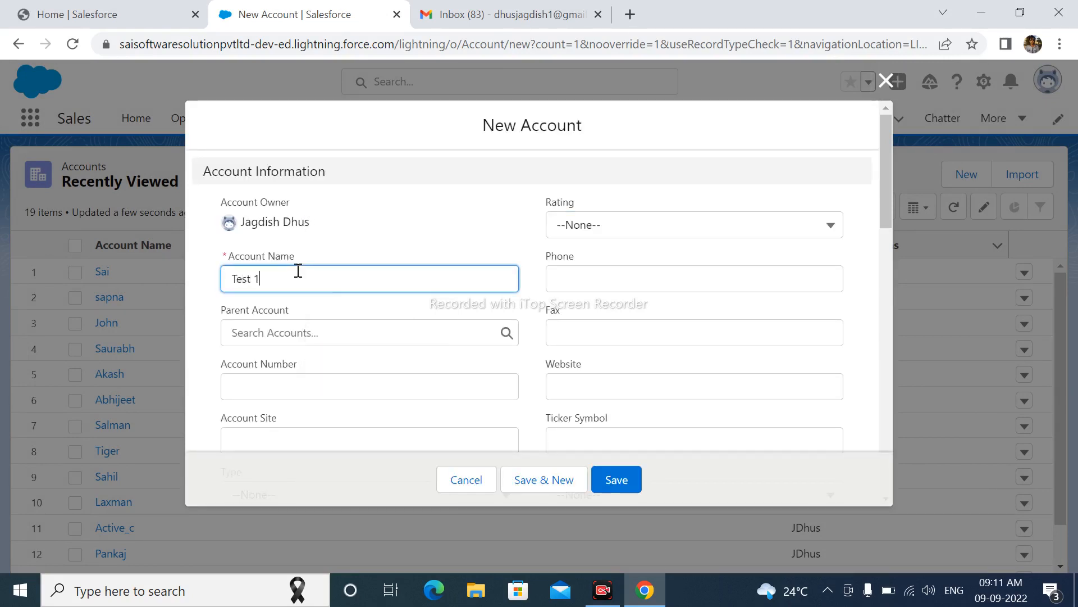
{"action": "left_click", "coordinate": [616, 231]}
{"action": "left_click", "coordinate": [588, 287]}
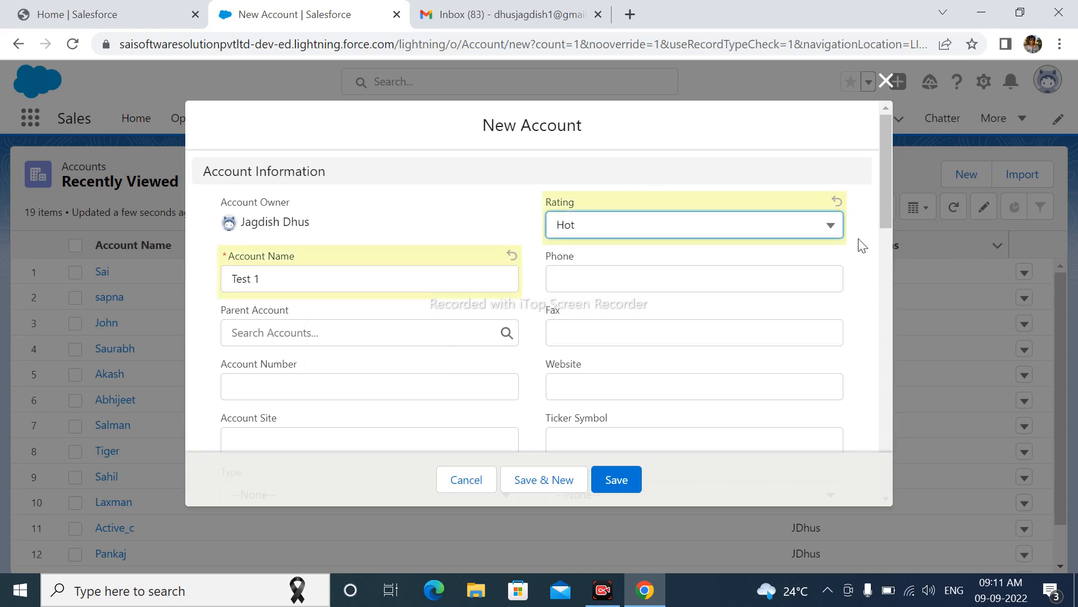
{"action": "mouse_move", "coordinate": [884, 207]}
{"action": "left_mouse_down"}
{"action": "mouse_move", "coordinate": [881, 216]}
{"action": "mouse_move", "coordinate": [886, 194]}
{"action": "left_mouse_up"}
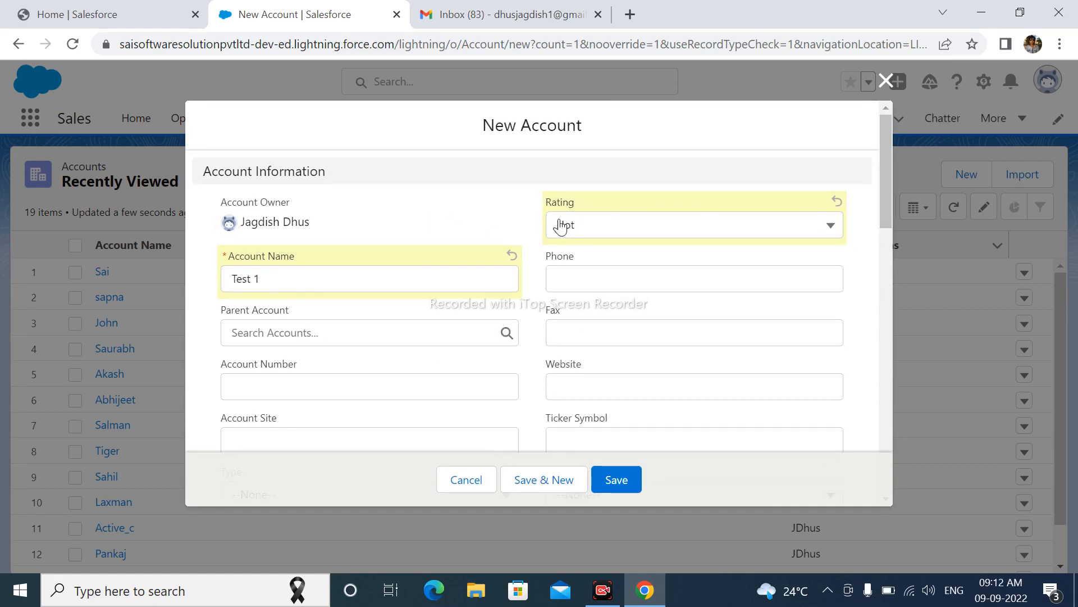
{"action": "left_click_drag", "start_coordinate": [885, 154], "coordinate": [886, 158]}
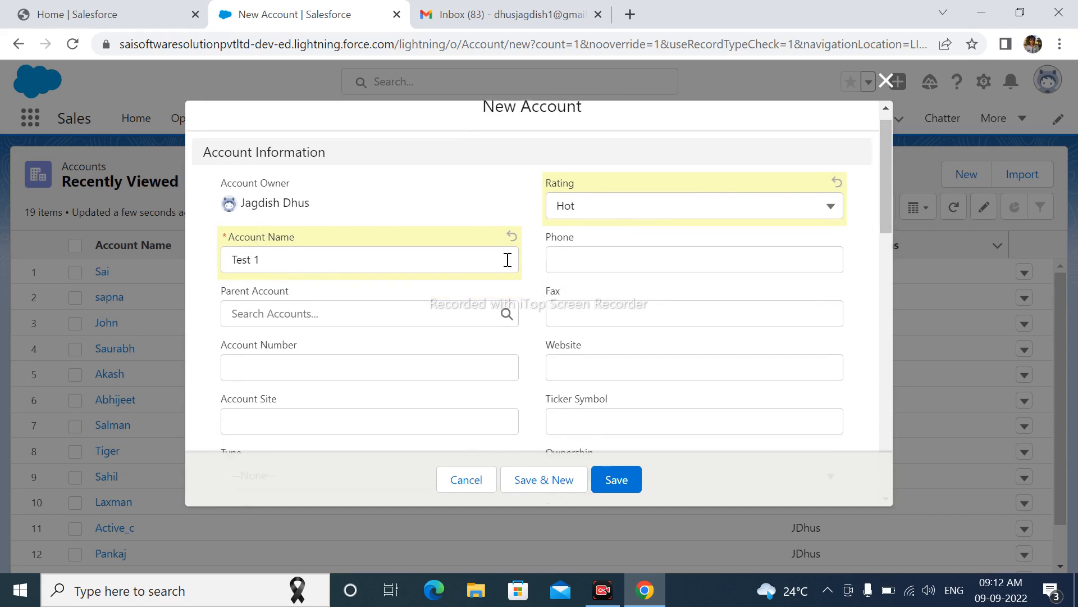
{"action": "left_click_drag", "start_coordinate": [885, 193], "coordinate": [886, 286]}
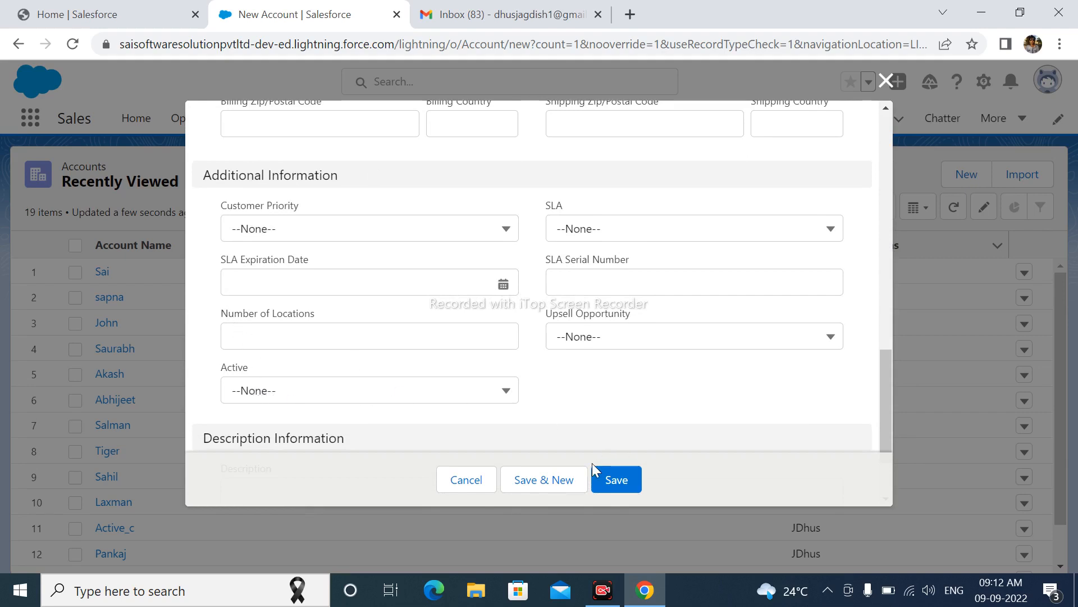
{"action": "left_click", "coordinate": [607, 480]}
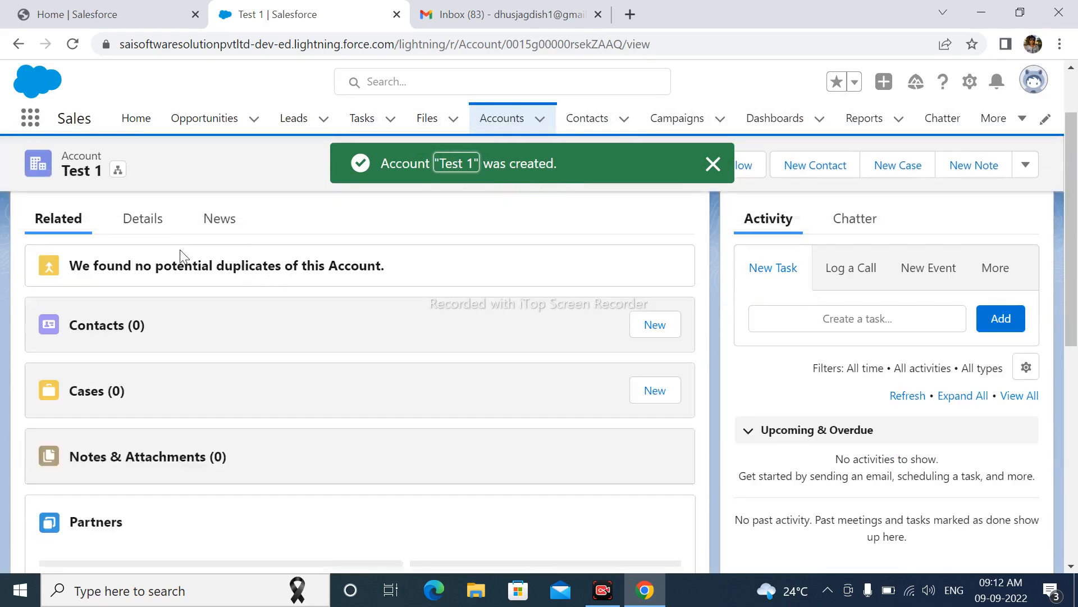
Open the details of the Test 1 account and check the value of its Active field.
{"action": "left_click", "coordinate": [132, 315]}
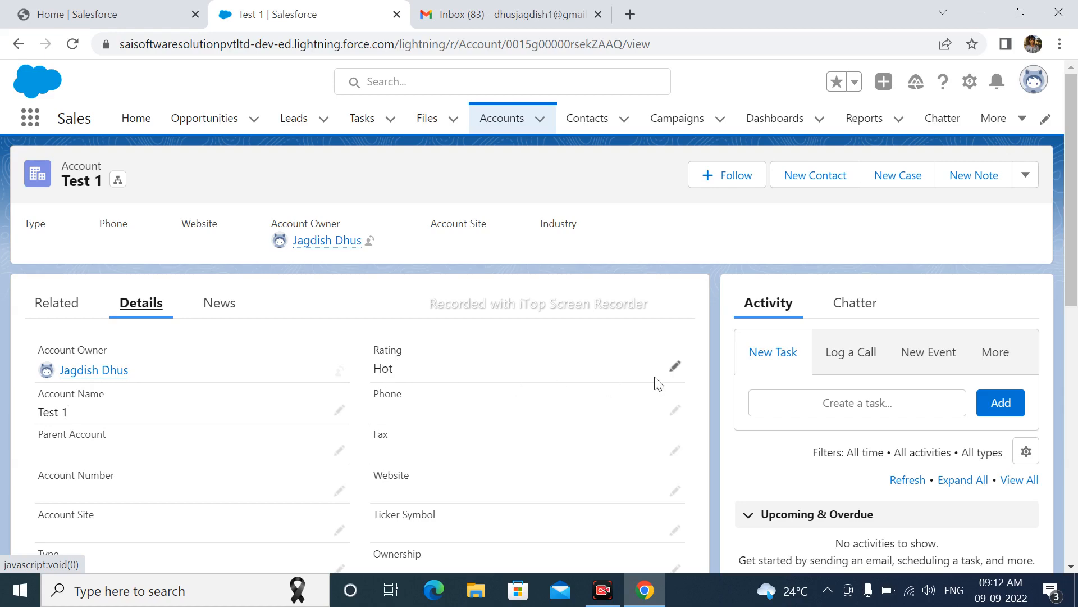
{"action": "scroll", "coordinate": [705, 365], "scroll_direction": "down", "scroll_amount": 5}
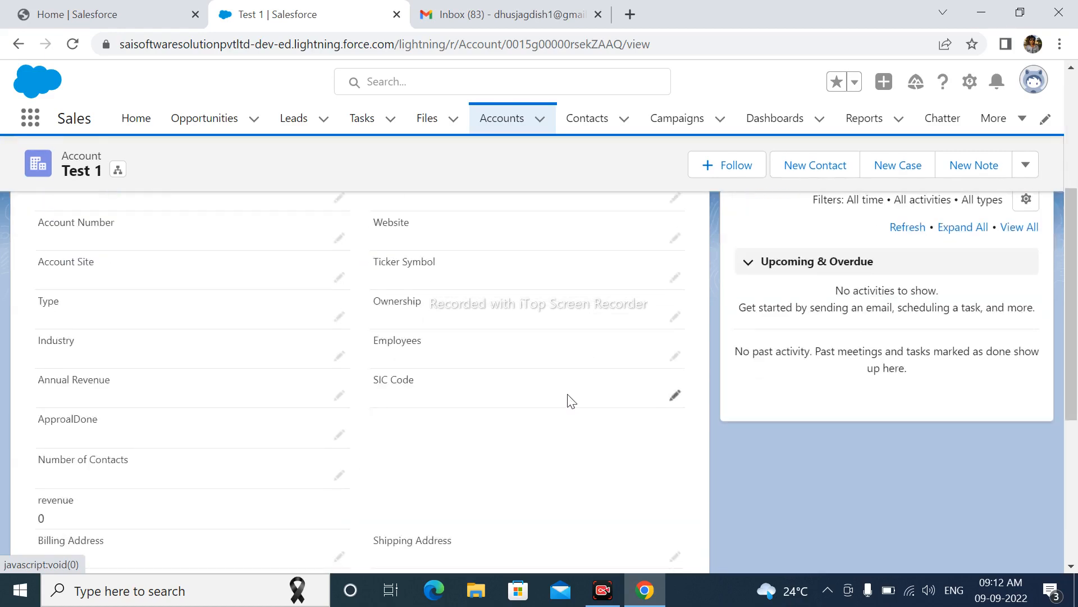
{"action": "scroll", "coordinate": [571, 401], "scroll_direction": "down", "scroll_amount": 5}
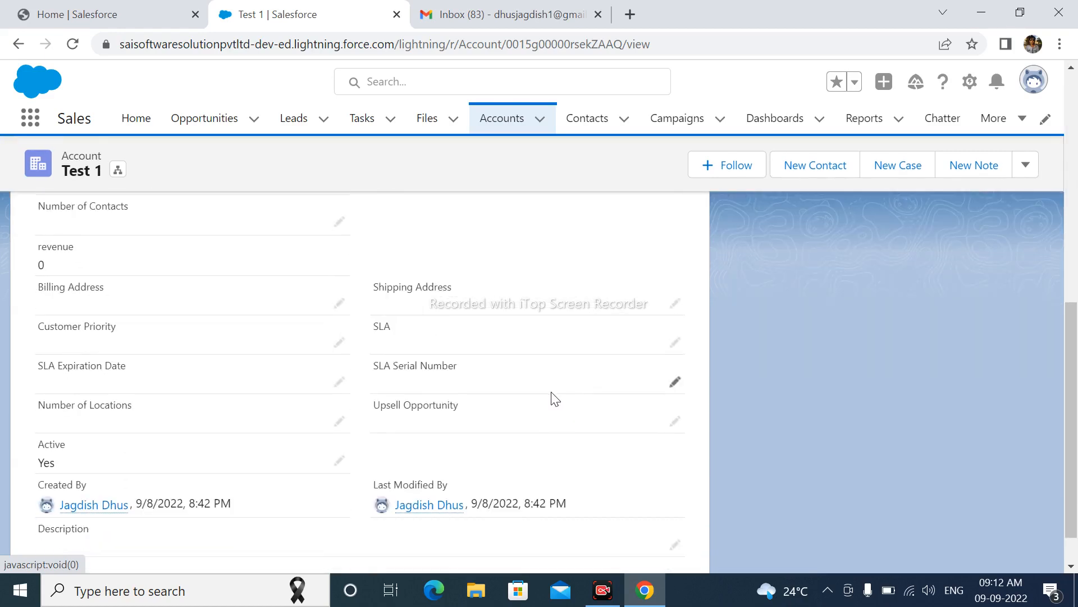
{"action": "scroll", "coordinate": [554, 399], "scroll_direction": "down", "scroll_amount": 1}
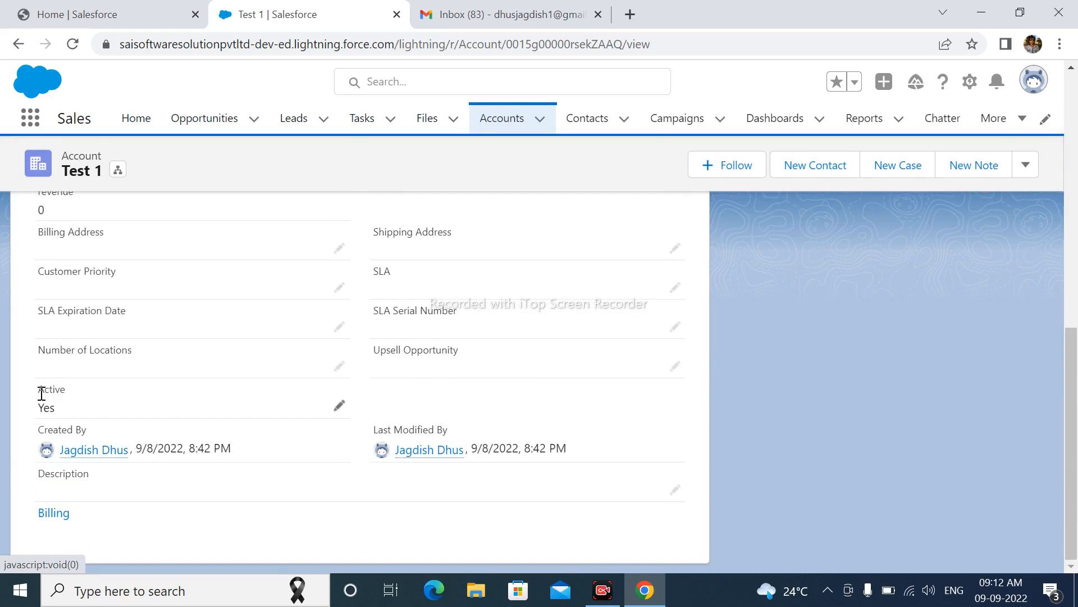
{"action": "left_click_drag", "start_coordinate": [36, 389], "coordinate": [73, 411]}
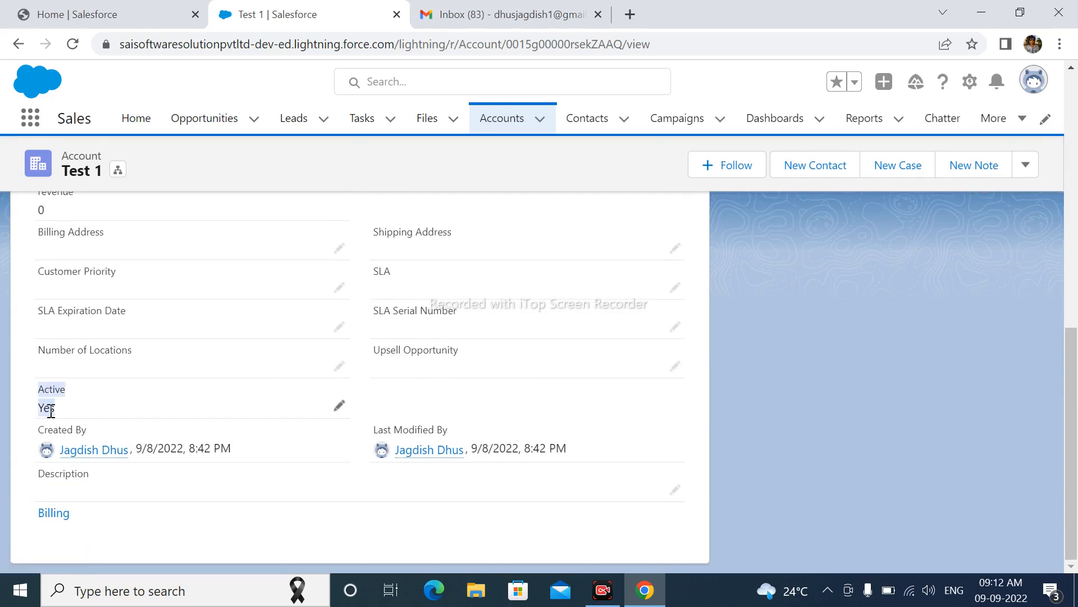
{"action": "left_click", "coordinate": [113, 416]}
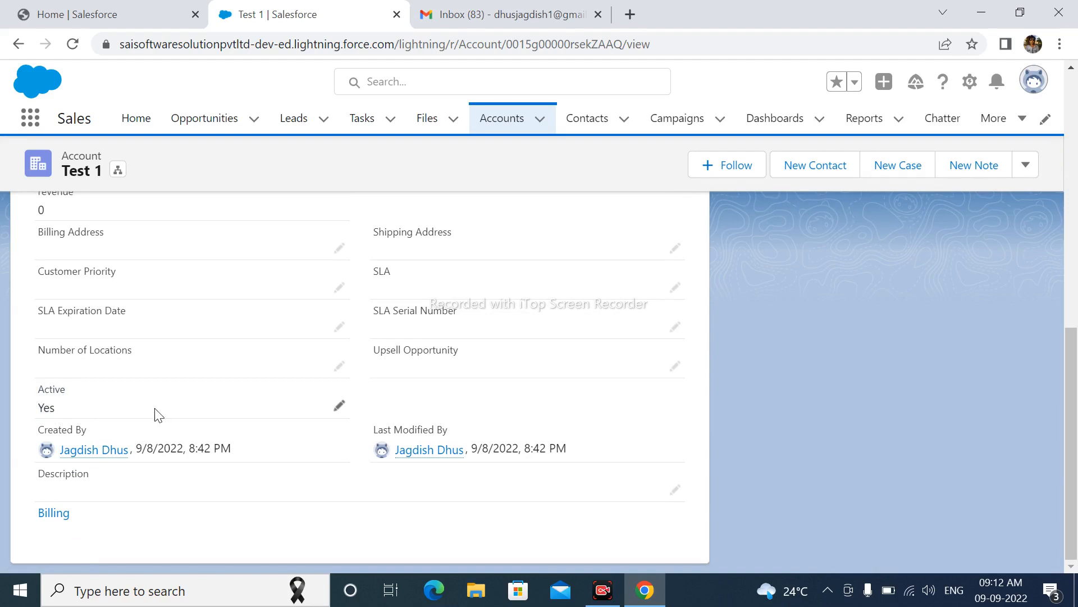